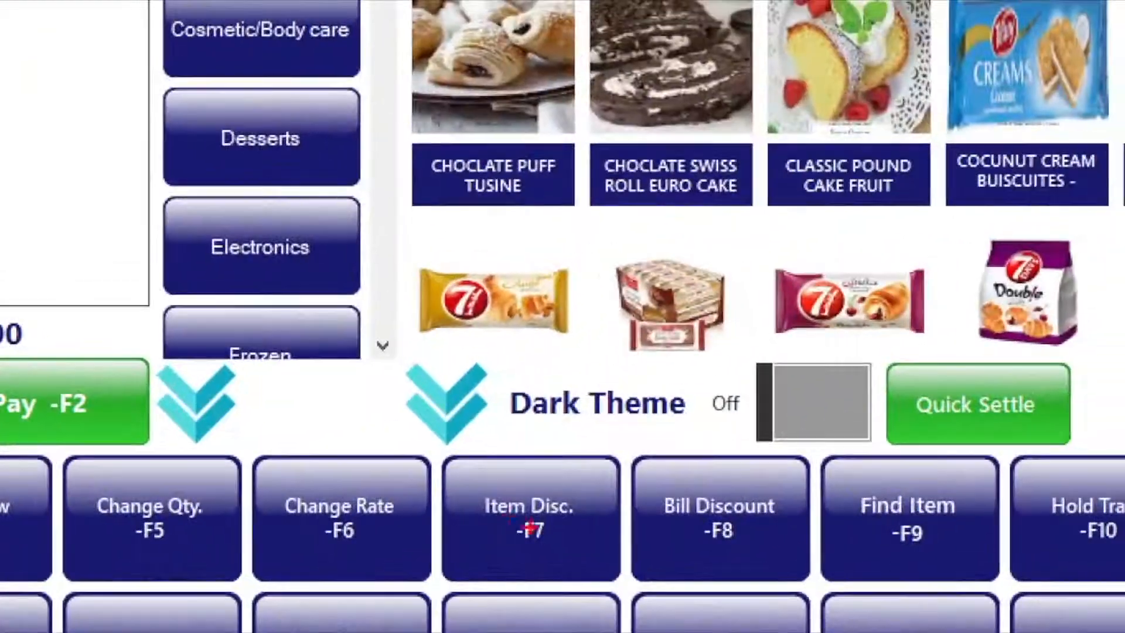
Apply an item discount of .5 as an amount to the Caramel Cup Cake line
drag(454, 474, 554, 570)
mouse_move(659, 430)
mouse_down()
mouse_move(736, 557)
mouse_move(782, 577)
mouse_up()
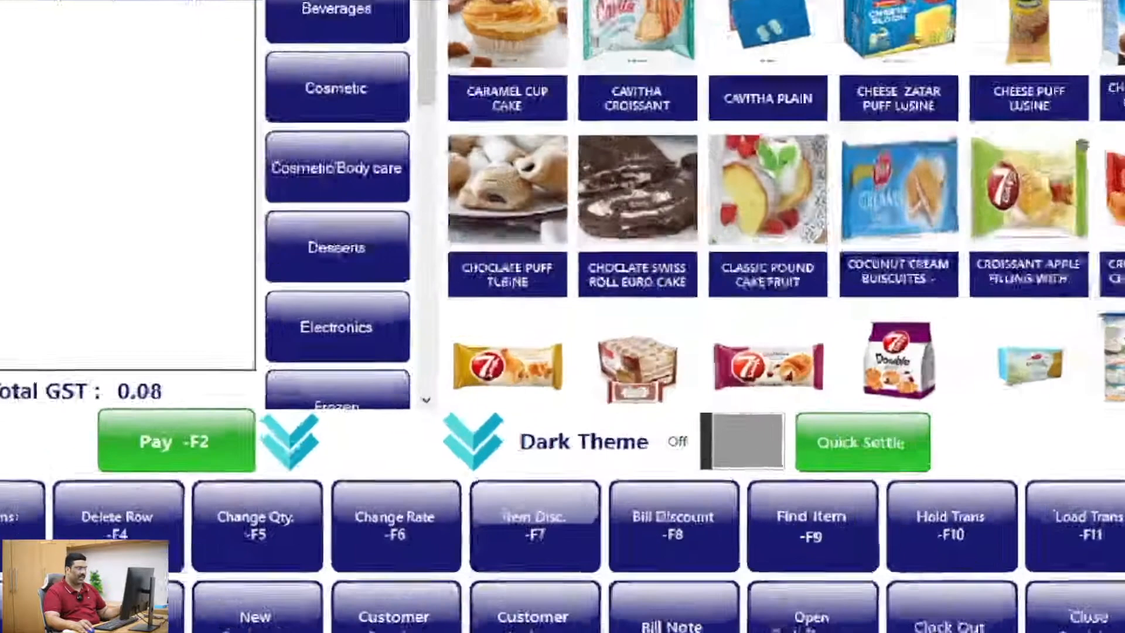
click(521, 521)
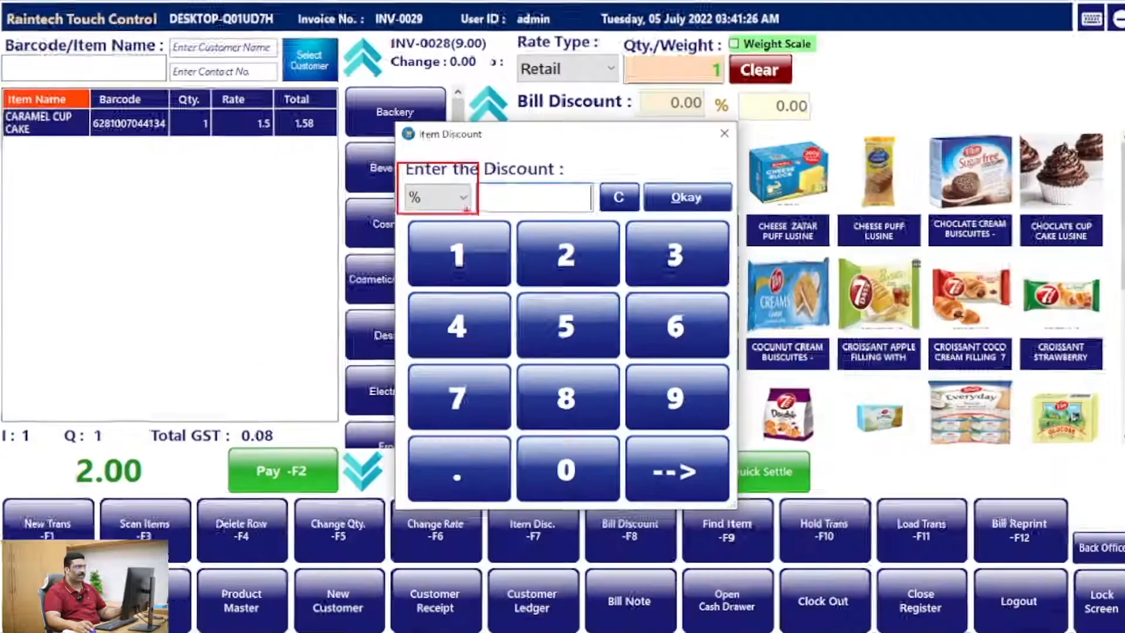
click(467, 171)
click(468, 254)
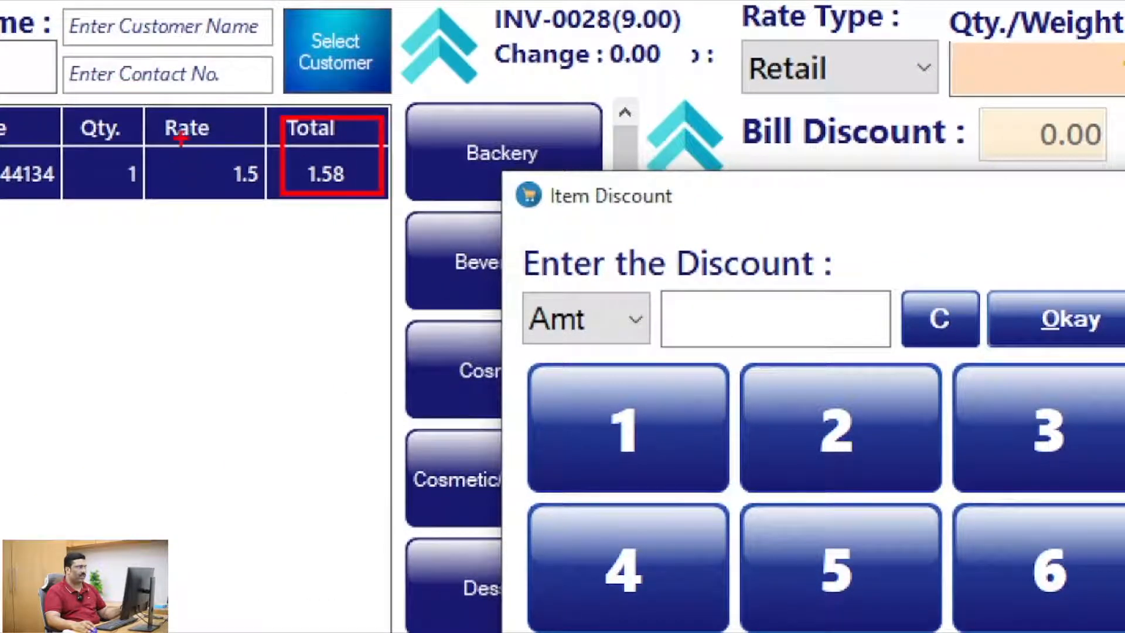
drag(182, 137, 269, 205)
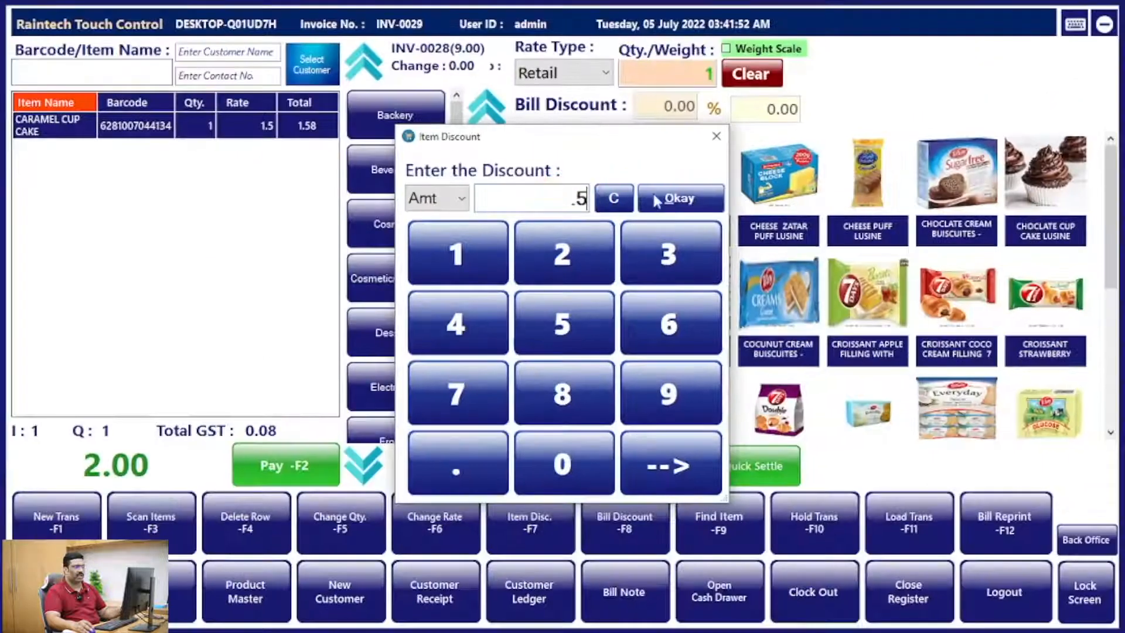
key(Return)
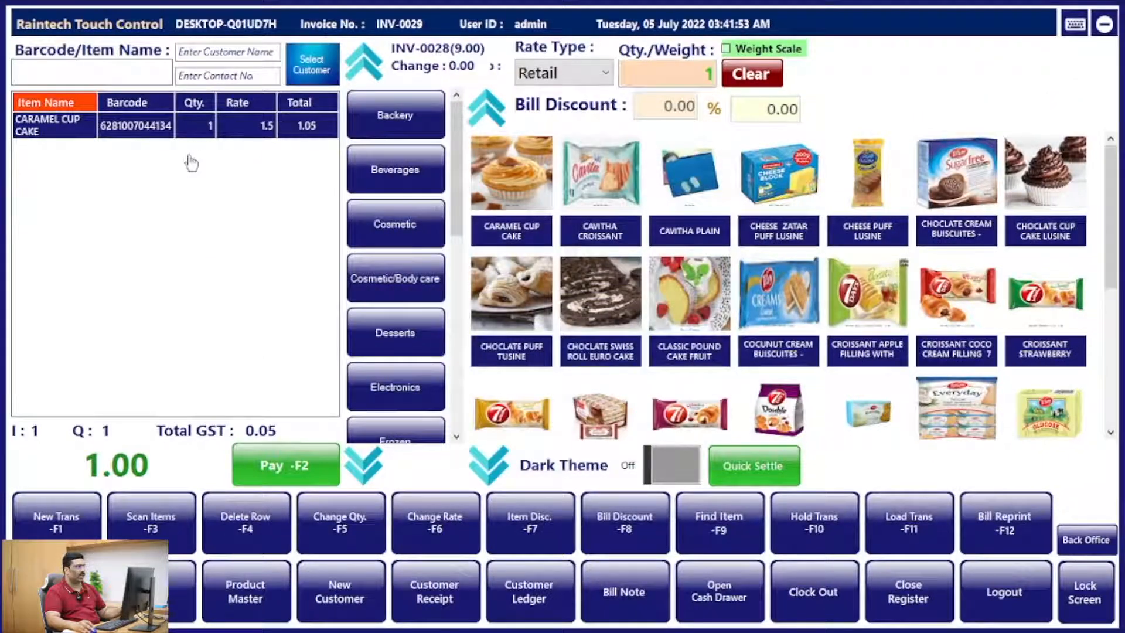
Select the Caramel Cup Cake line again and apply another item discount as an amount
click(172, 127)
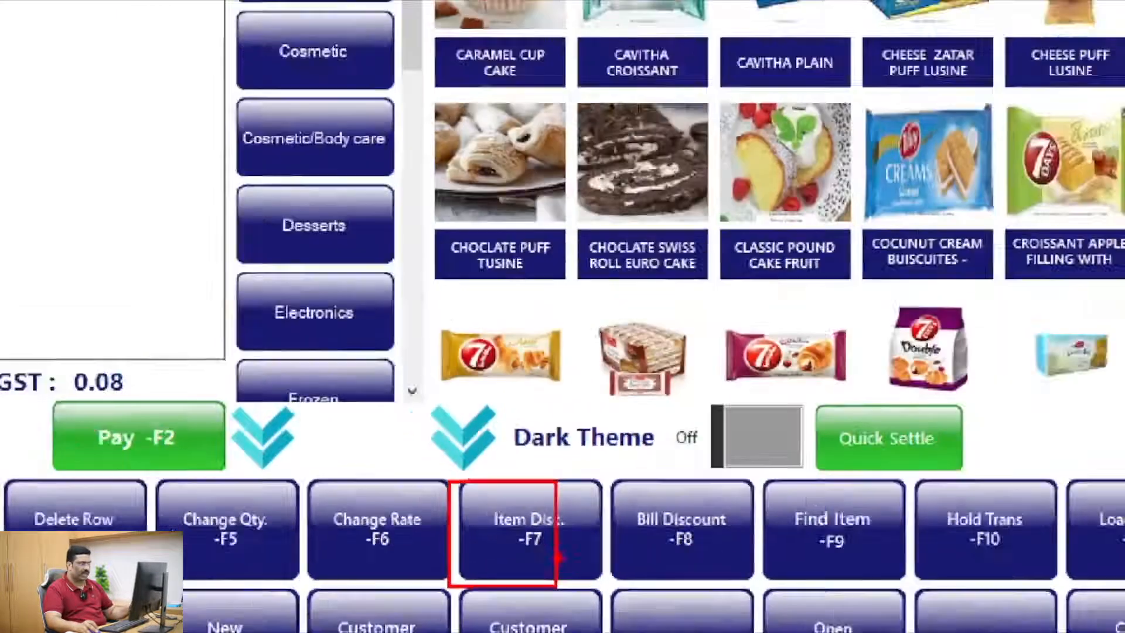
click(459, 498)
click(461, 199)
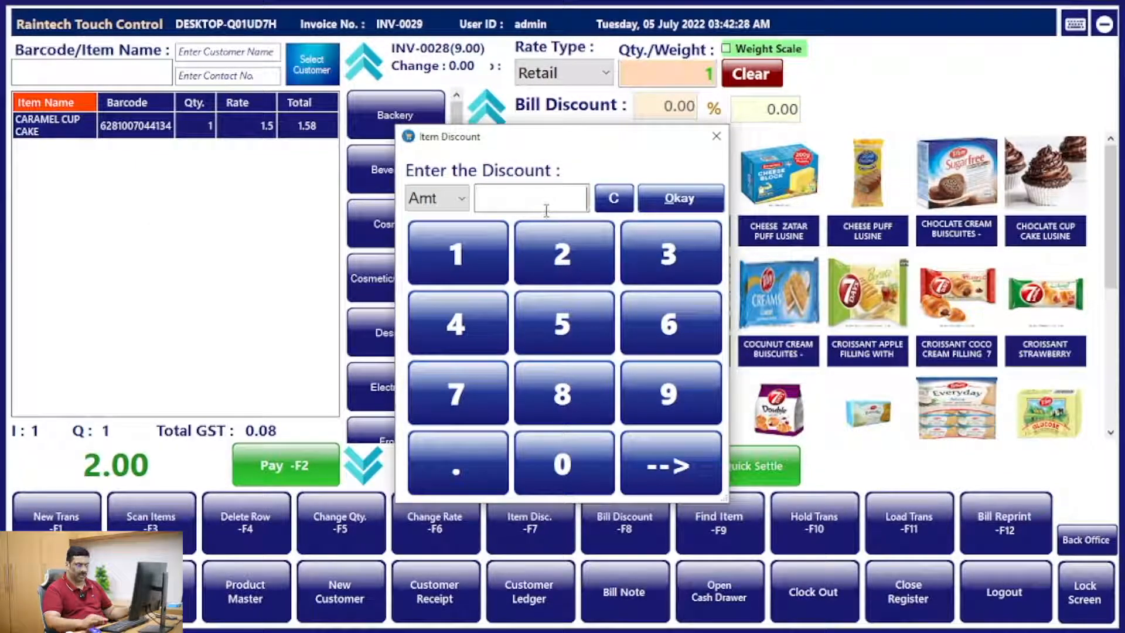
click(680, 198)
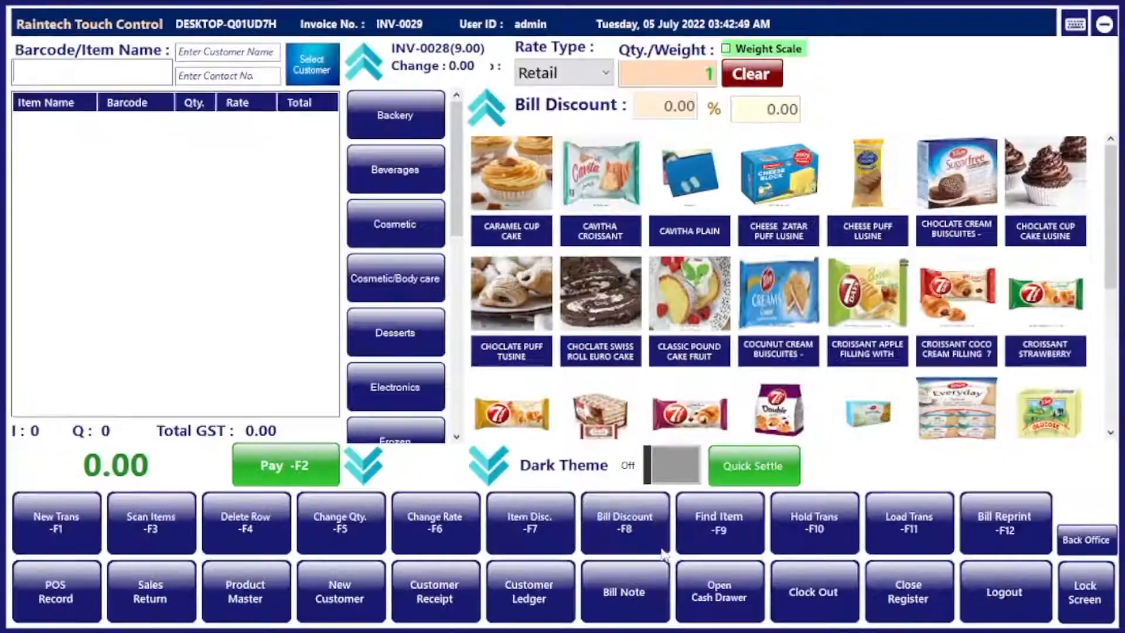
Add Caramel Cup Cake, two Cavitha Croissants, Cheese & Zatar Puff, Cheese Puff, Croissant Apple Filling with Cinnamon and Cocunut Cream Buiscuites to the bill
click(512, 193)
click(600, 193)
click(601, 194)
click(779, 193)
click(873, 187)
click(844, 281)
click(746, 269)
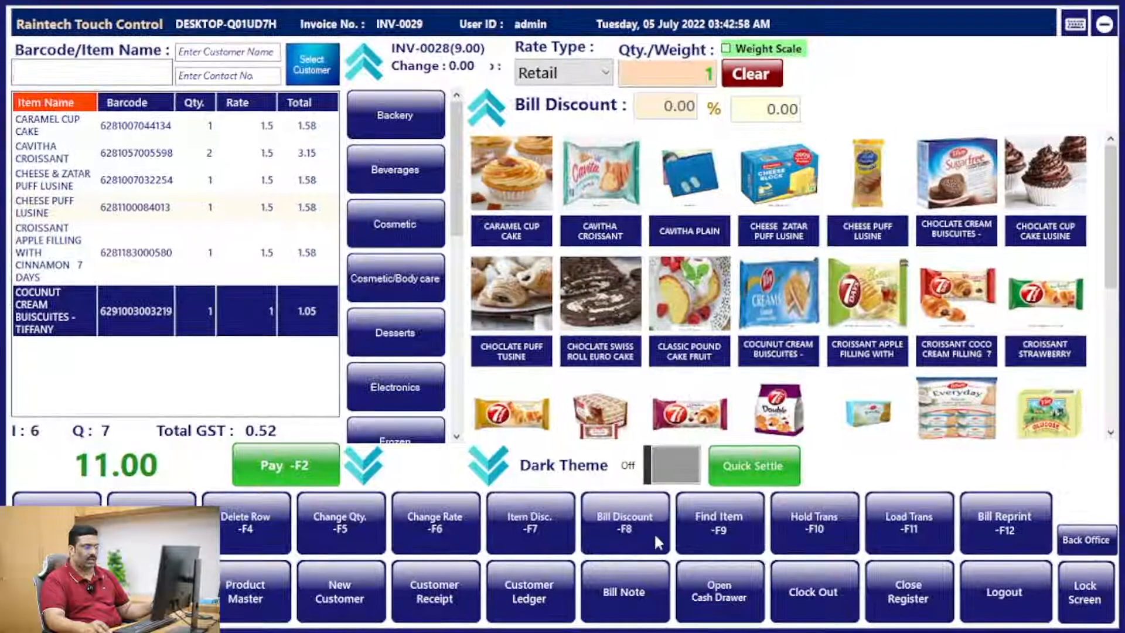
Apply a discount of 1 to the whole bill as an amount
click(630, 526)
click(430, 217)
click(430, 269)
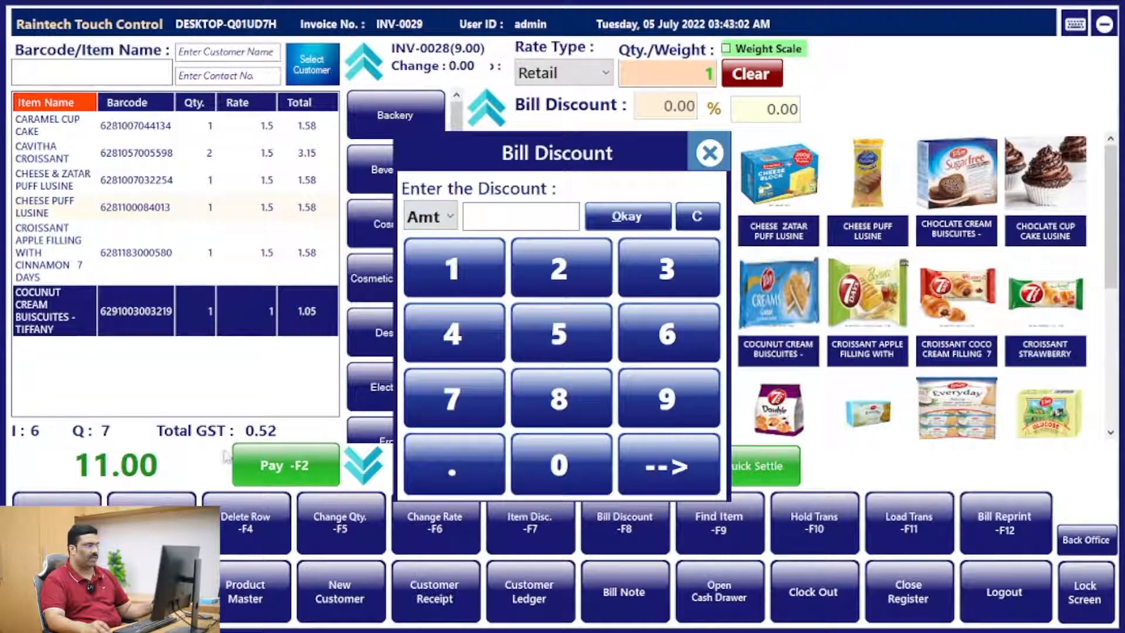
click(455, 276)
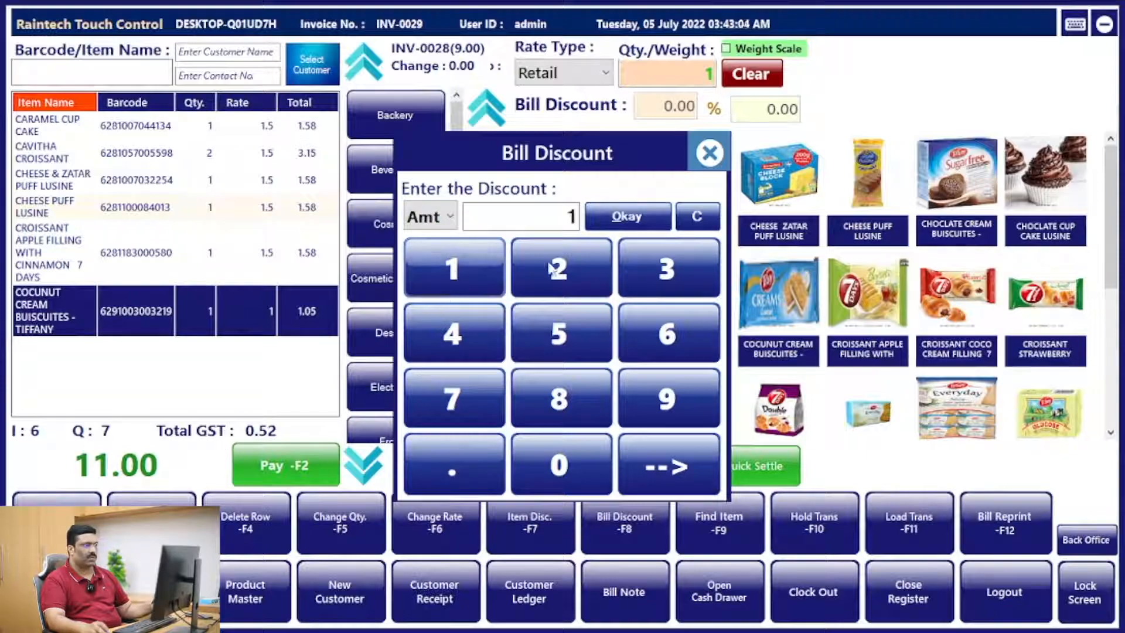
click(619, 224)
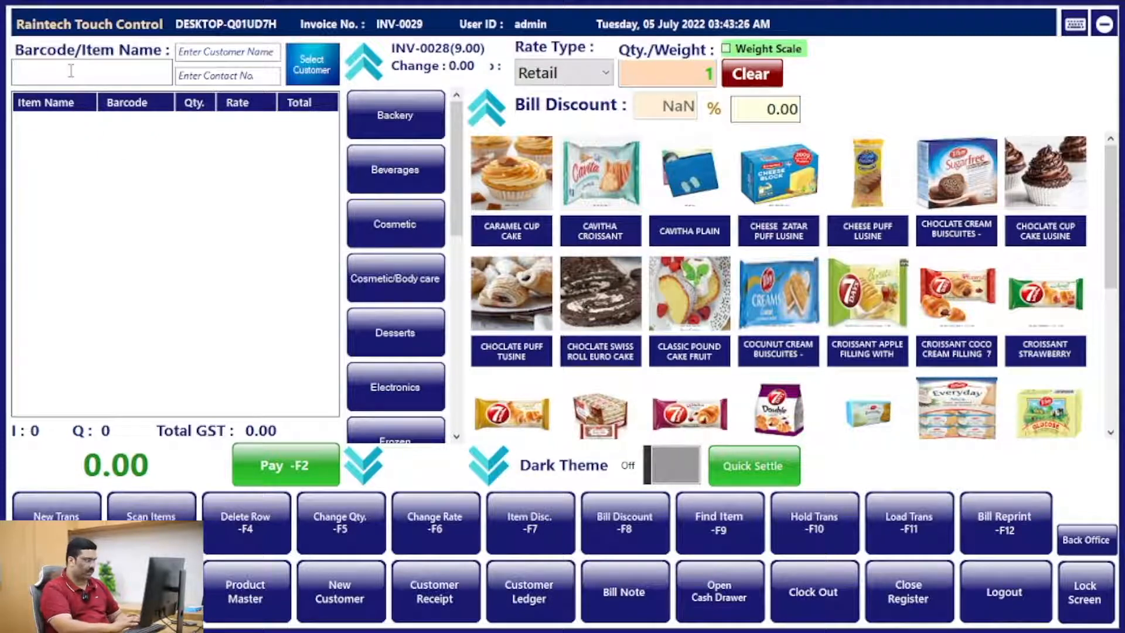
Add Al Marai Laban Strawberry to the bill from the item list, and clear it by starting a new transaction
key(F9)
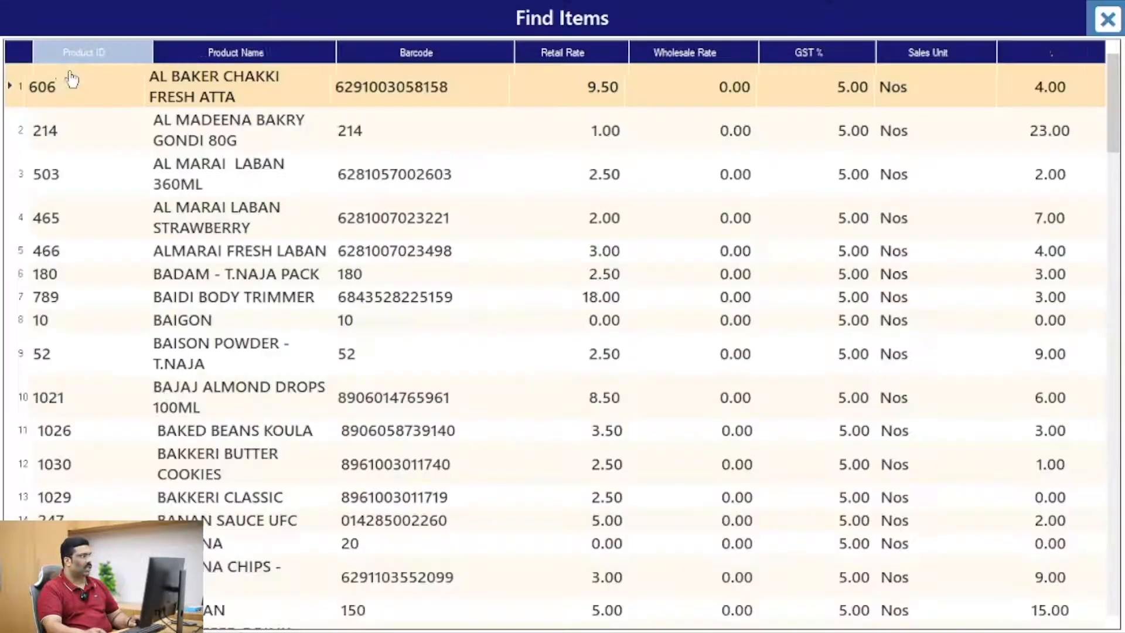
double_click(192, 228)
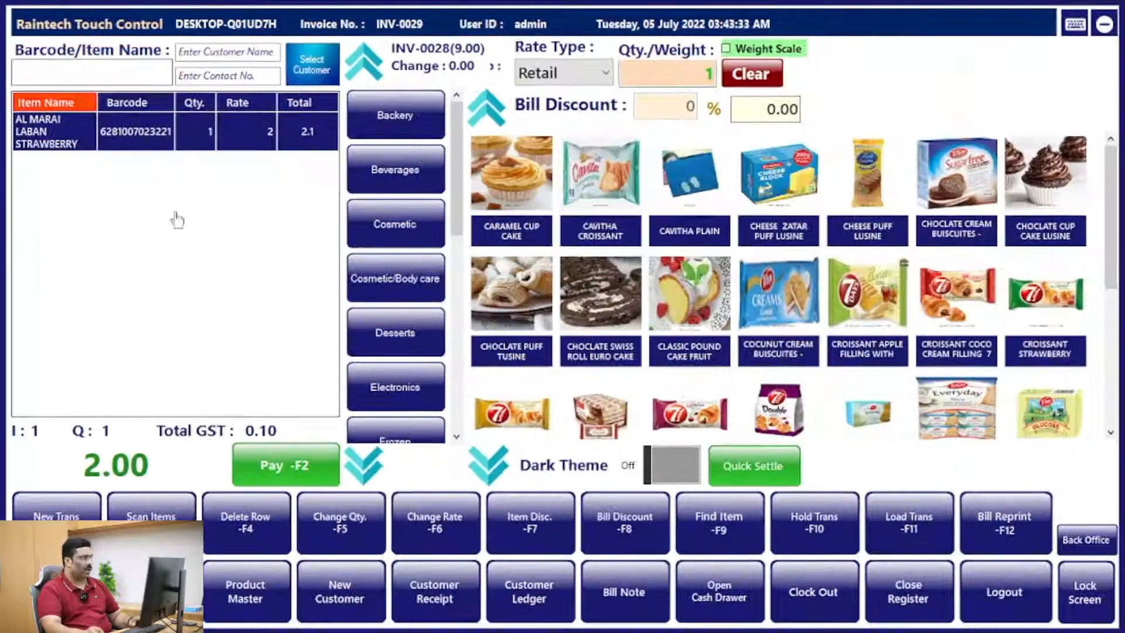
click(56, 515)
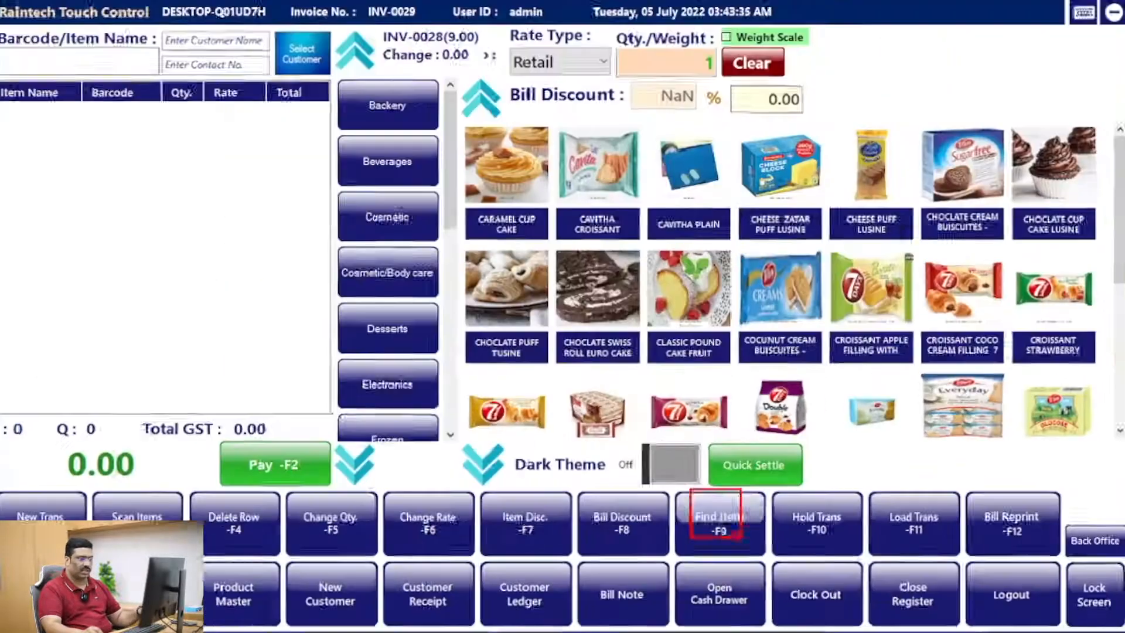
Open the item finder and run a search filtered by product name
click(707, 536)
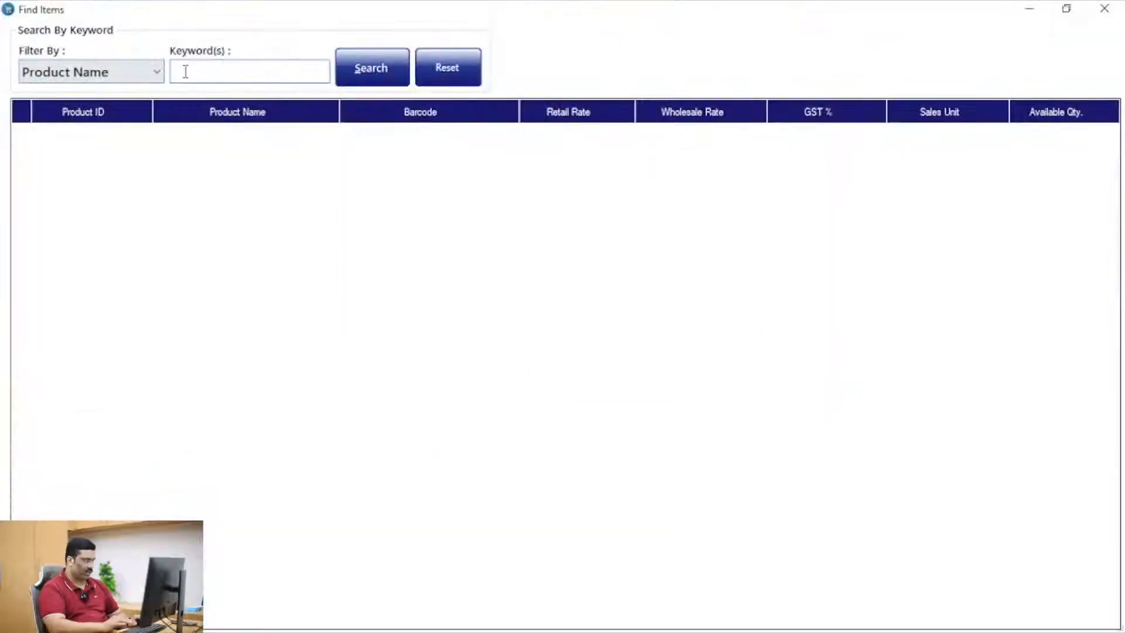
key(Return)
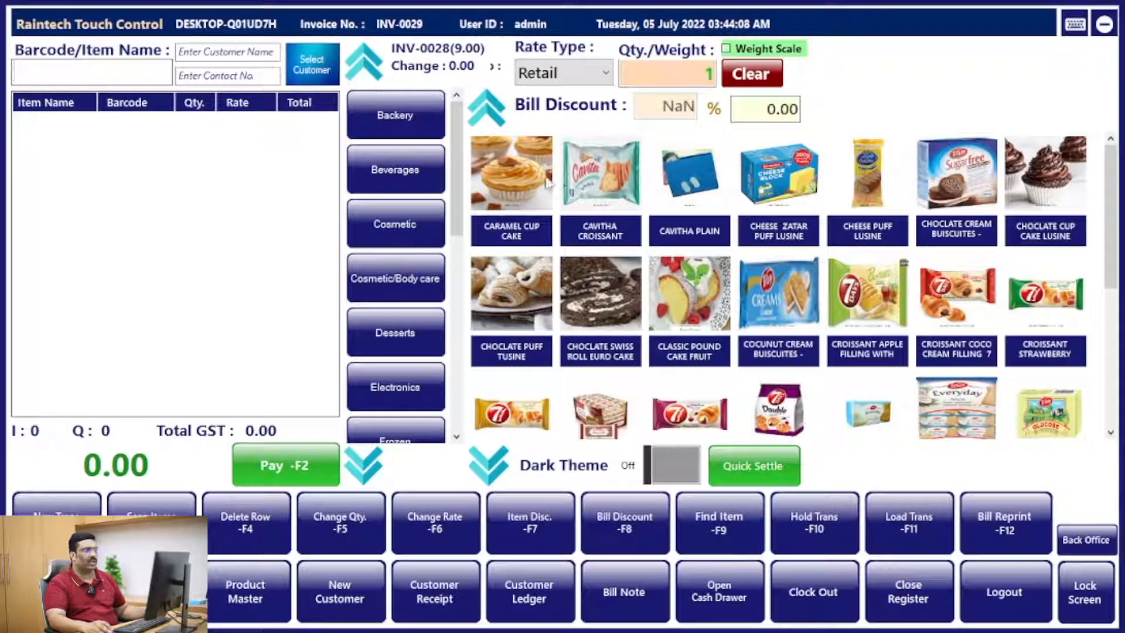
Add Caramel Cup Cake, Cavitha Croissant, Cavitha Plain and Cheese & Zatar Puff Lusine to the bill and put the transaction on hold
click(511, 176)
click(600, 178)
click(689, 179)
click(777, 198)
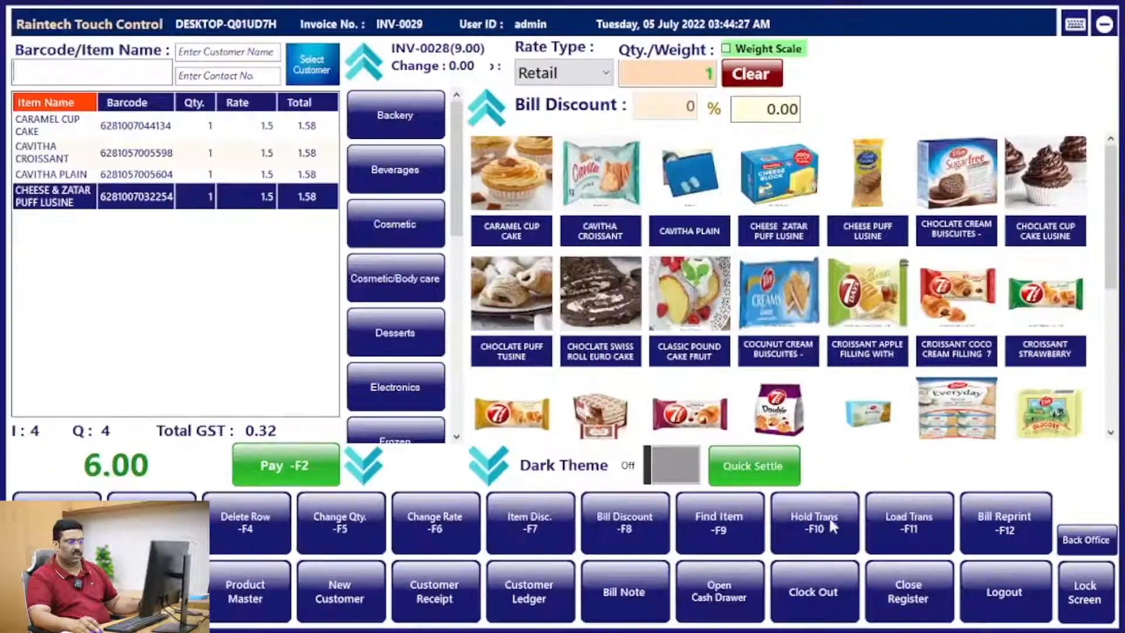
click(721, 516)
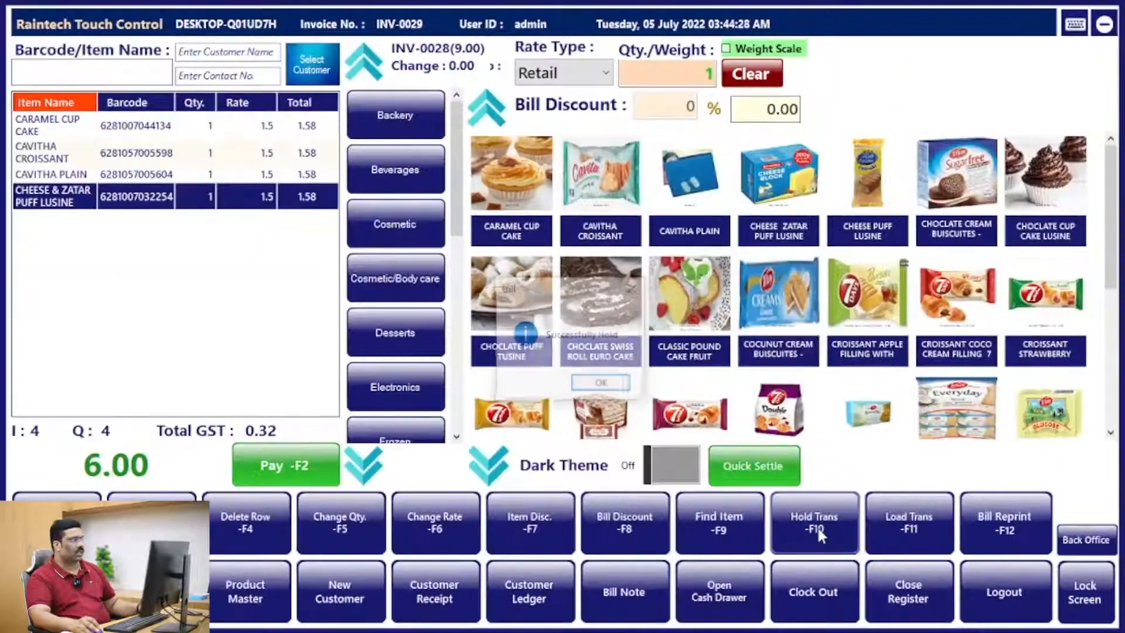
click(597, 386)
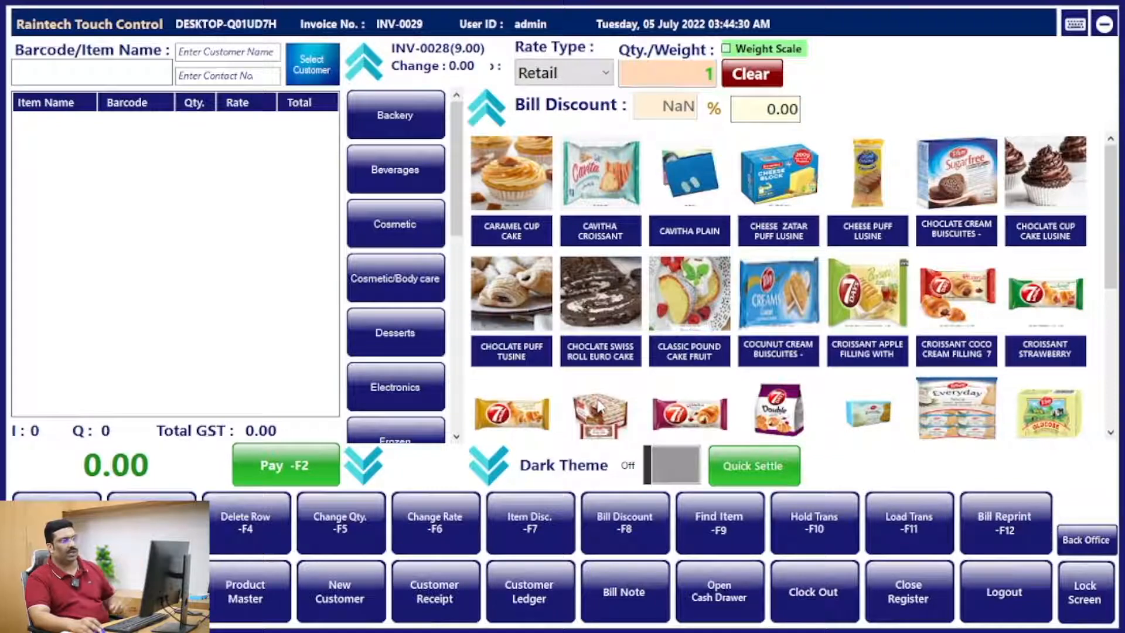
Ring up one Cheese & Zatar Puff Lusine and complete the sale with cash payment
click(750, 160)
click(321, 470)
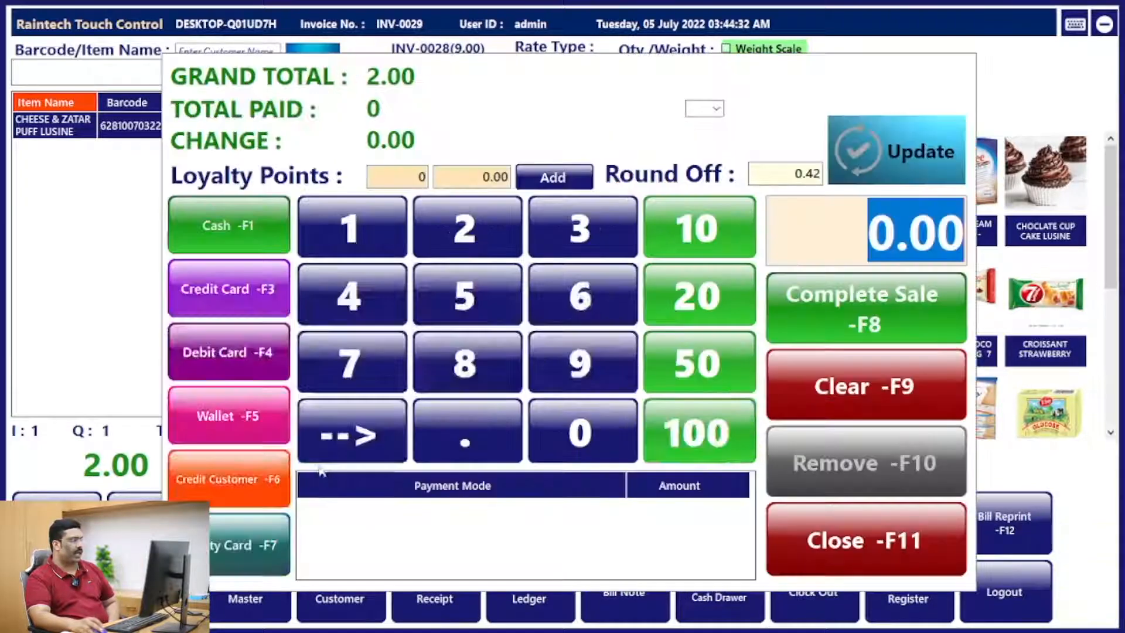
click(261, 240)
click(442, 278)
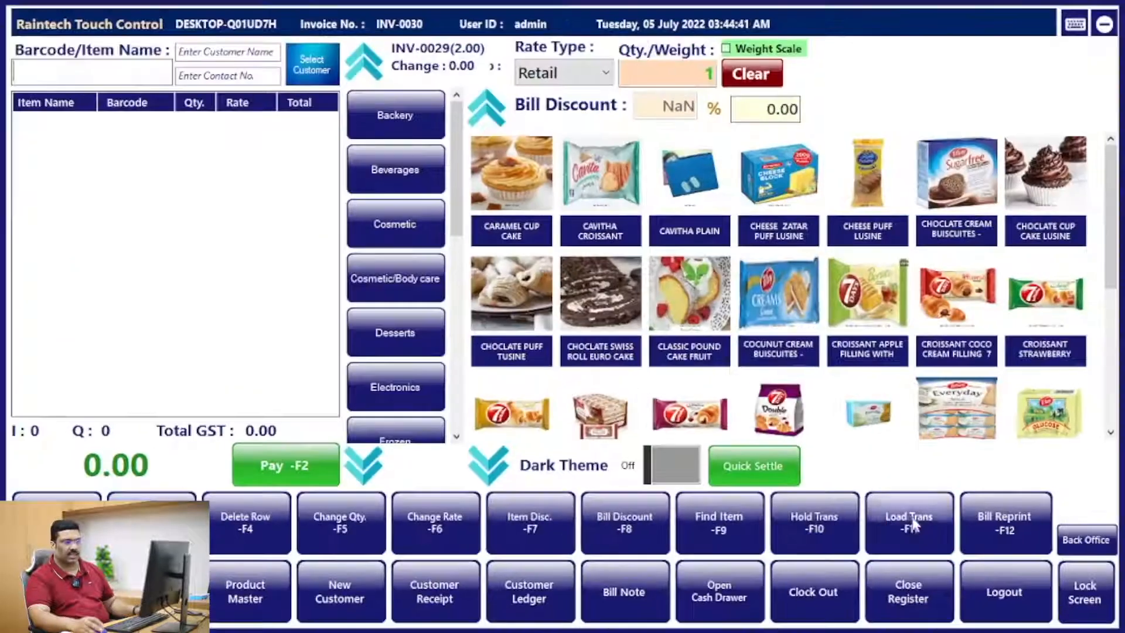
Load the held bill and add Choclate Puff Tusine and Cocunut Cream Buiscuites to it
click(813, 513)
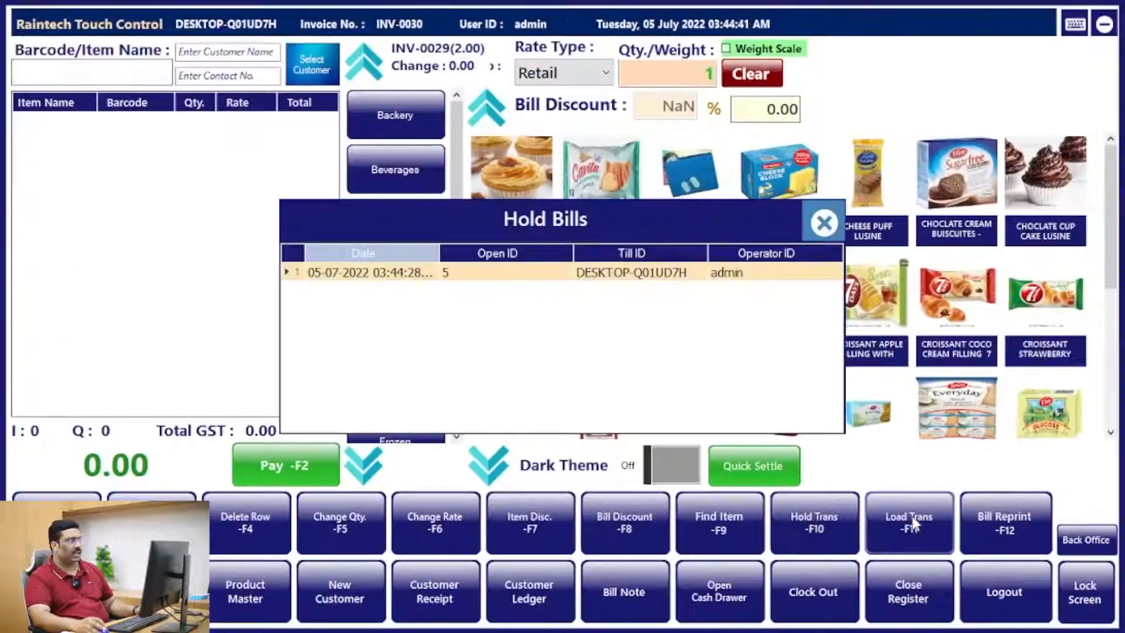
double_click(382, 271)
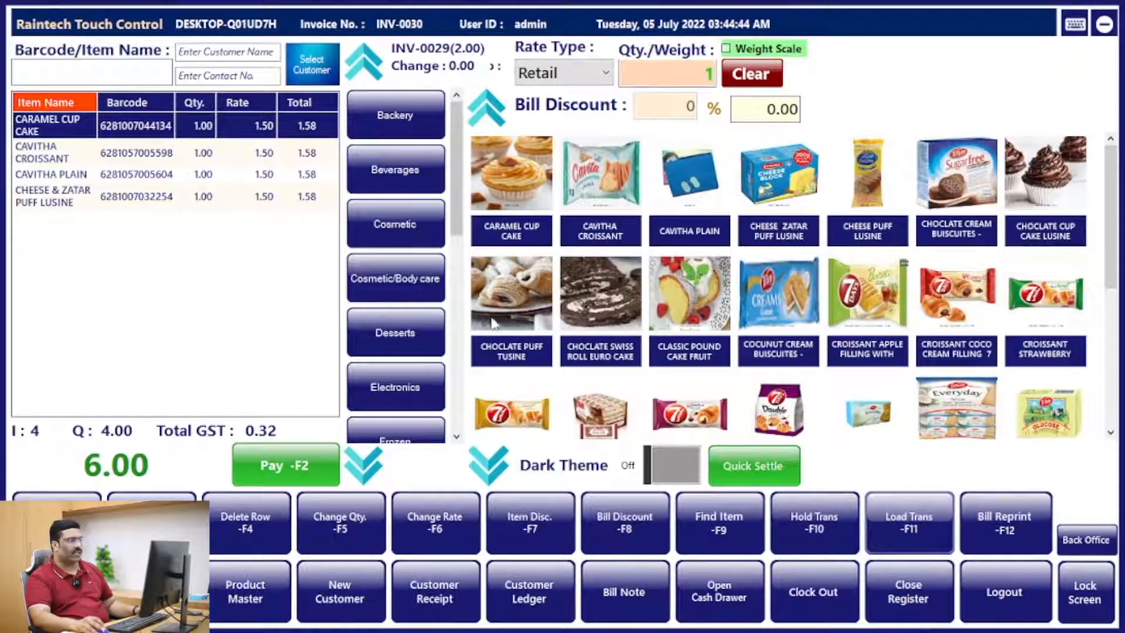
click(482, 305)
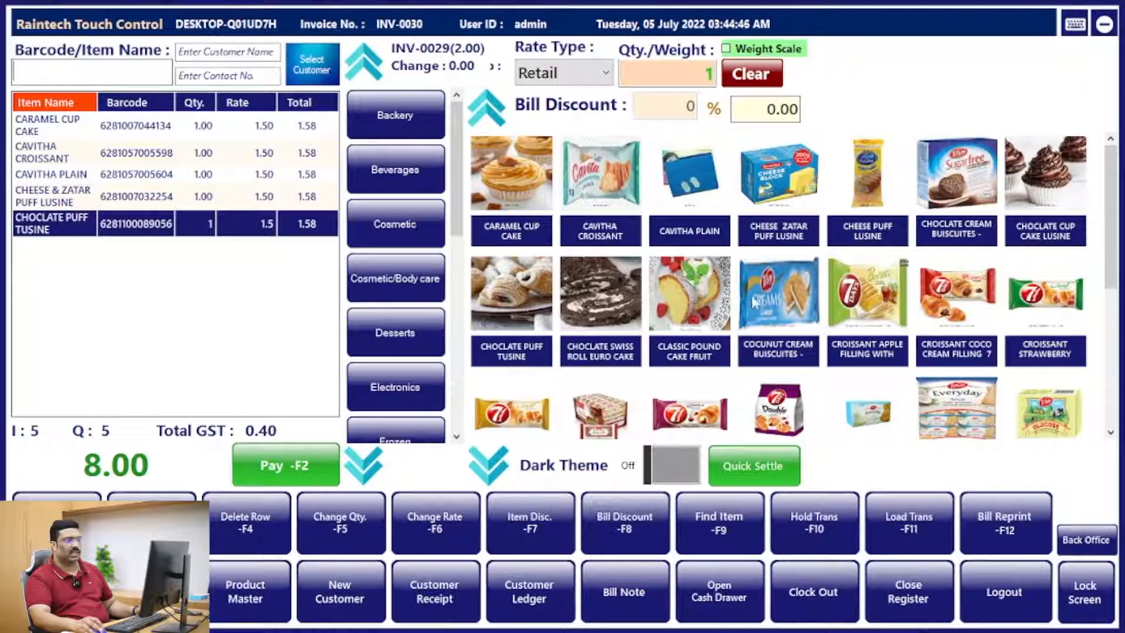
click(754, 302)
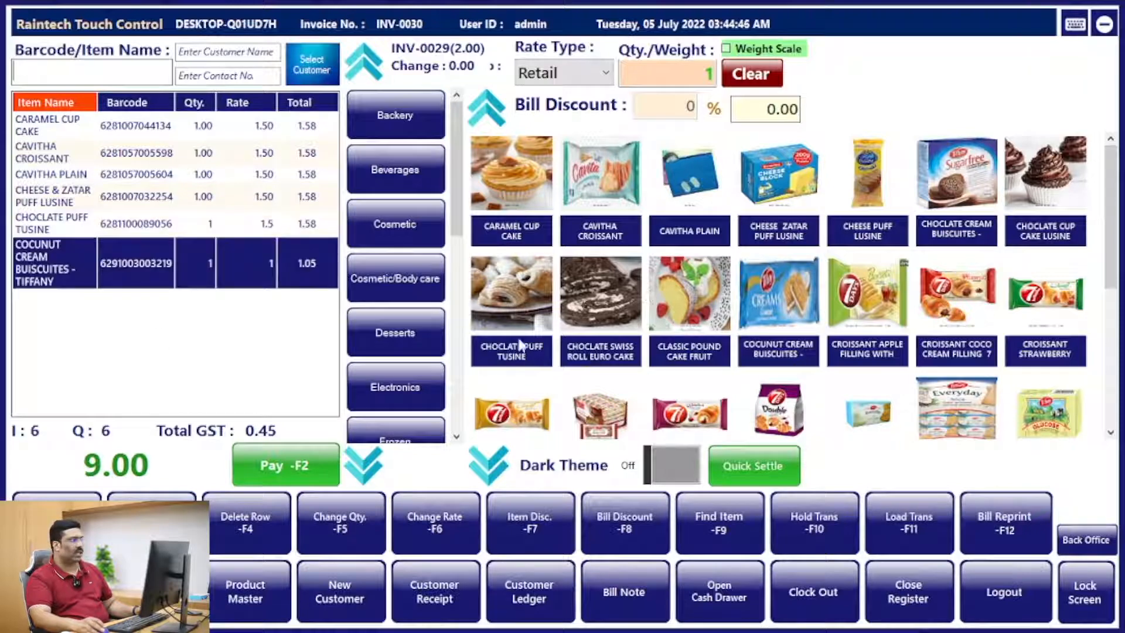
Pay the recalled bill in cash and complete the sale
click(249, 463)
click(212, 228)
click(361, 272)
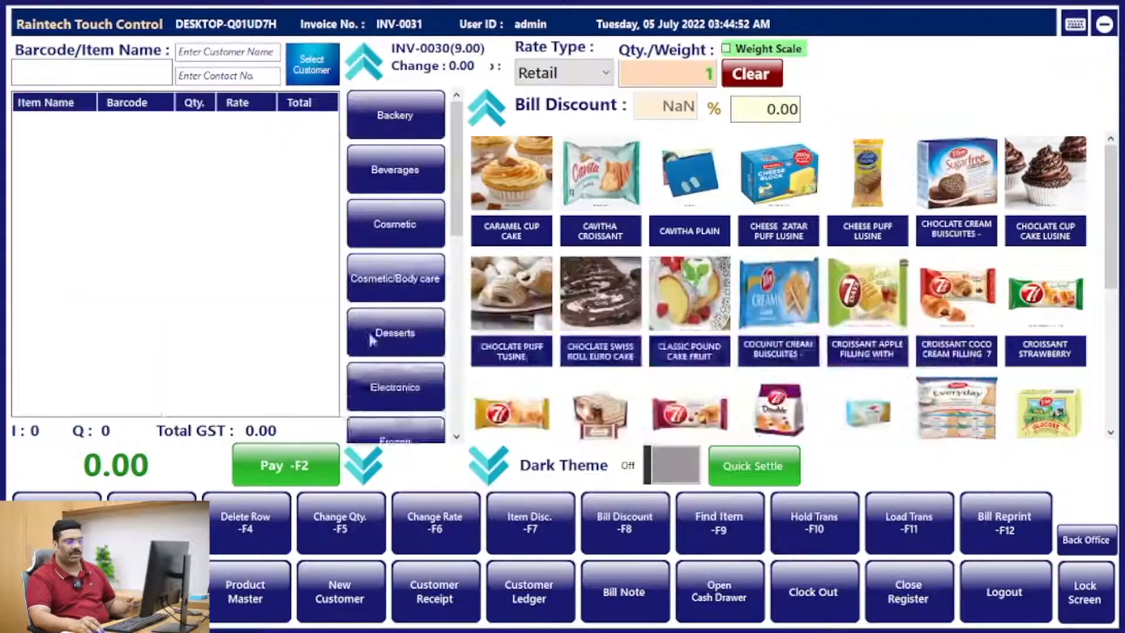
Check the list of held bills for remaining transactions and close it
click(909, 524)
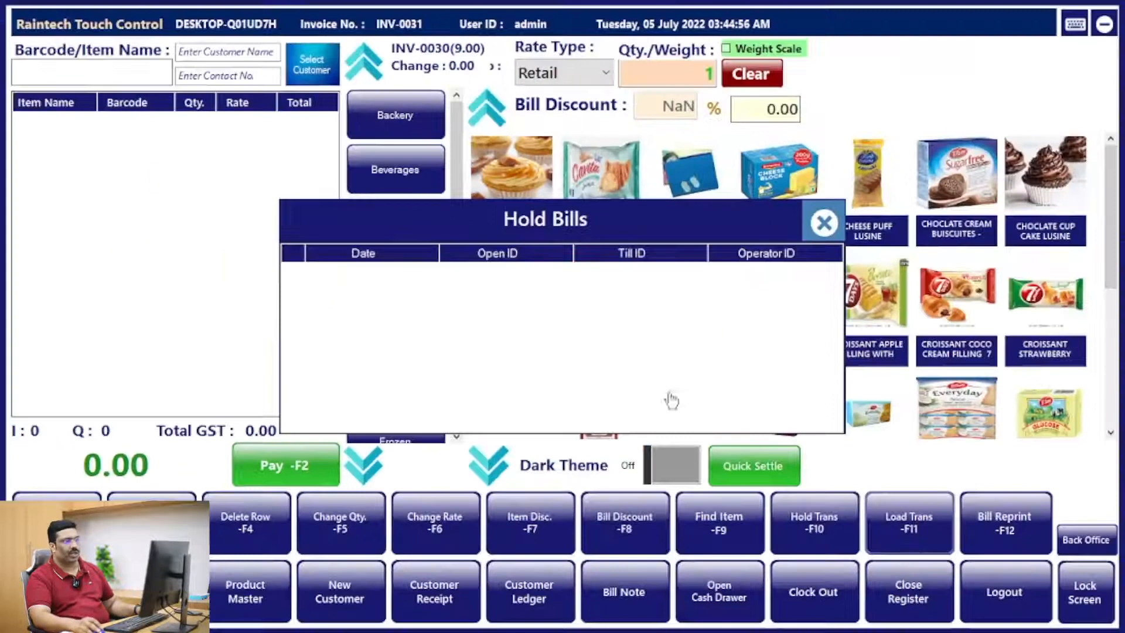
click(829, 225)
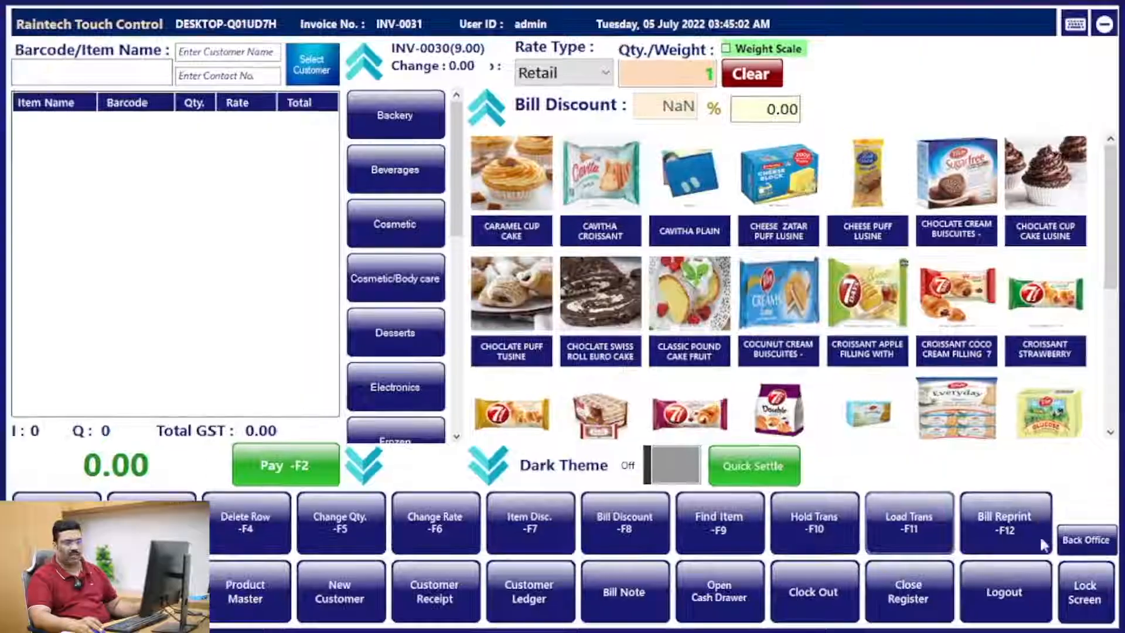
Reprint the last bill
click(884, 413)
click(418, 301)
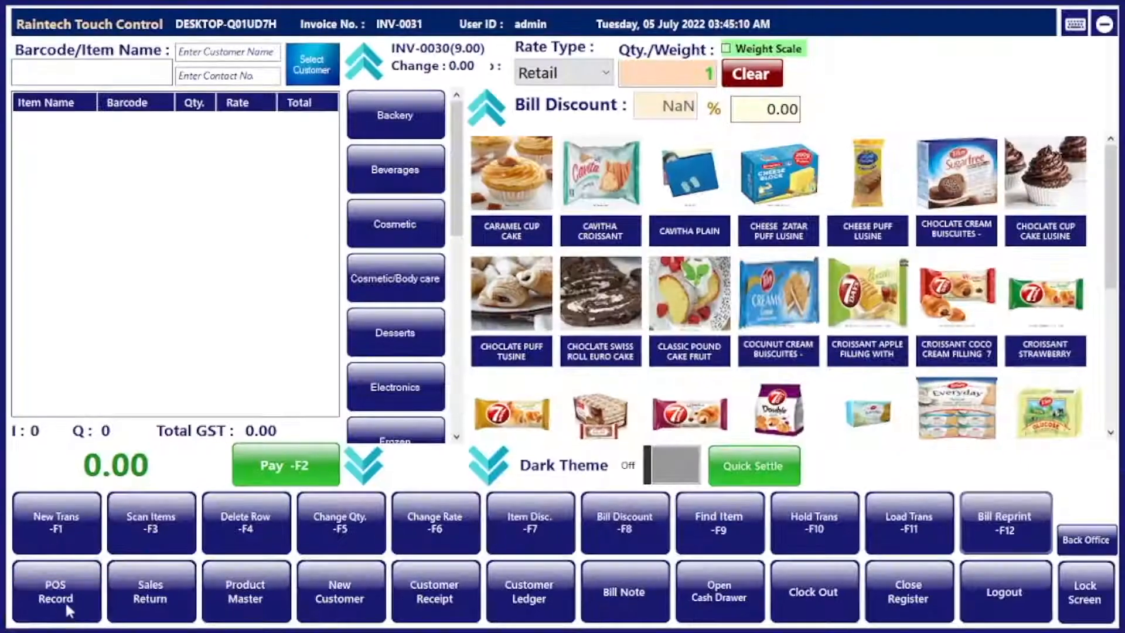
View the latest invoice from today's sales records and return to a new transaction
click(106, 562)
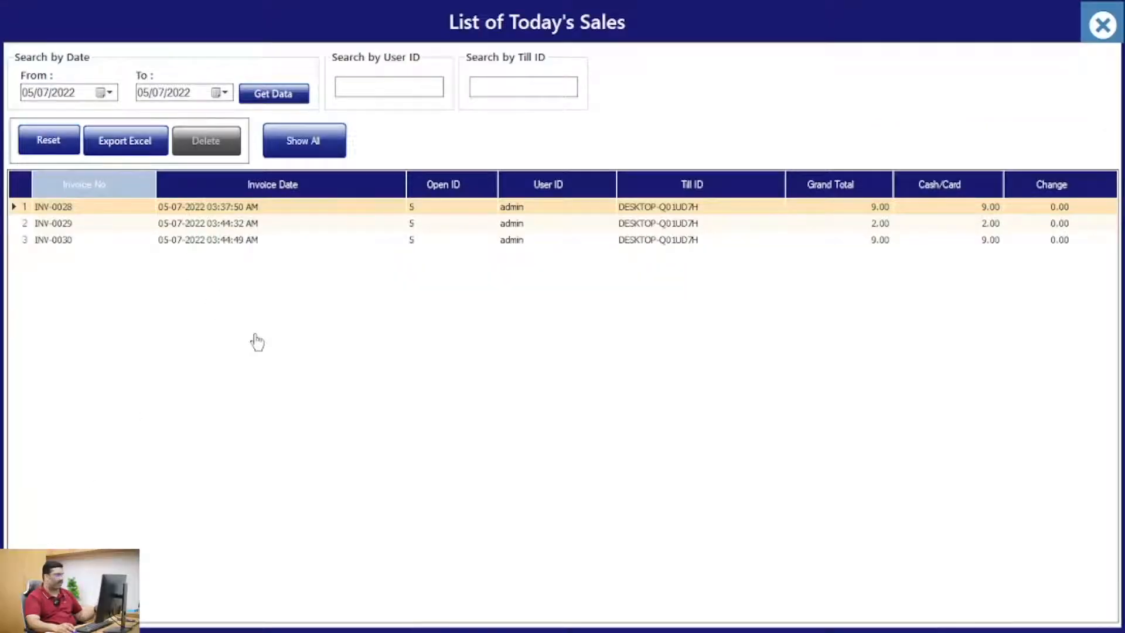
double_click(54, 241)
click(69, 530)
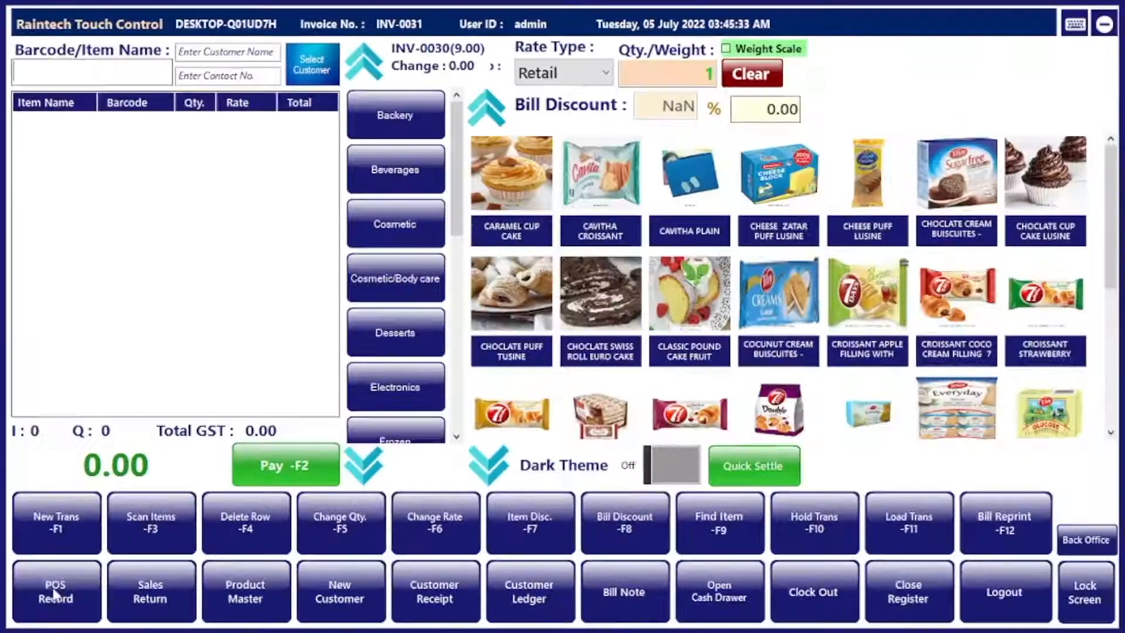
Reopen the most recent invoice from today's sales records on the billing screen
click(54, 593)
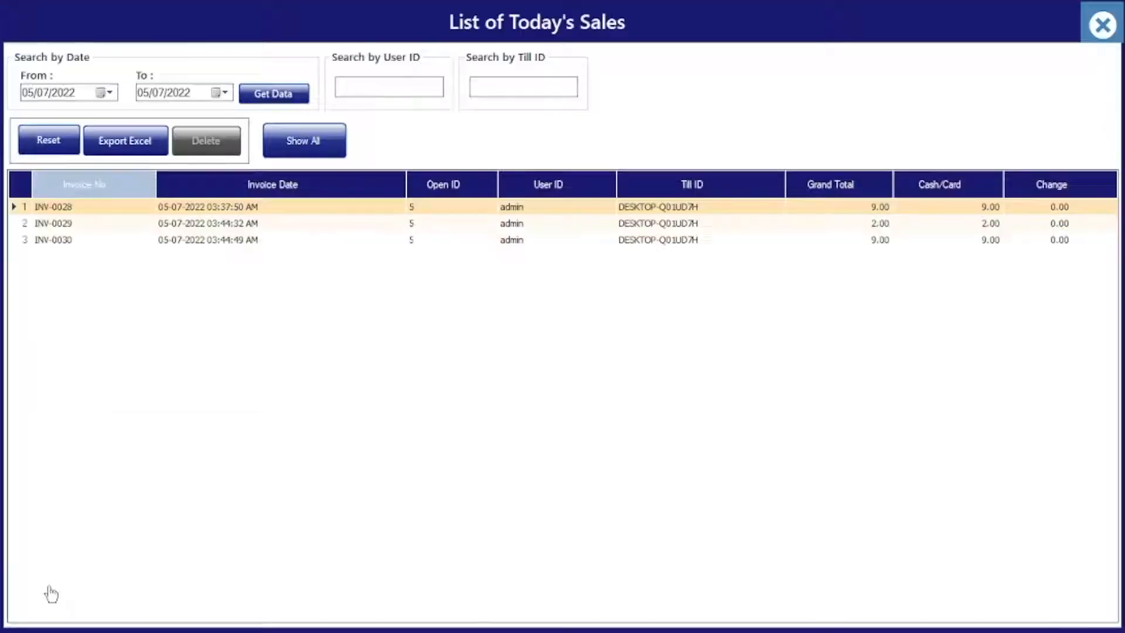
double_click(76, 241)
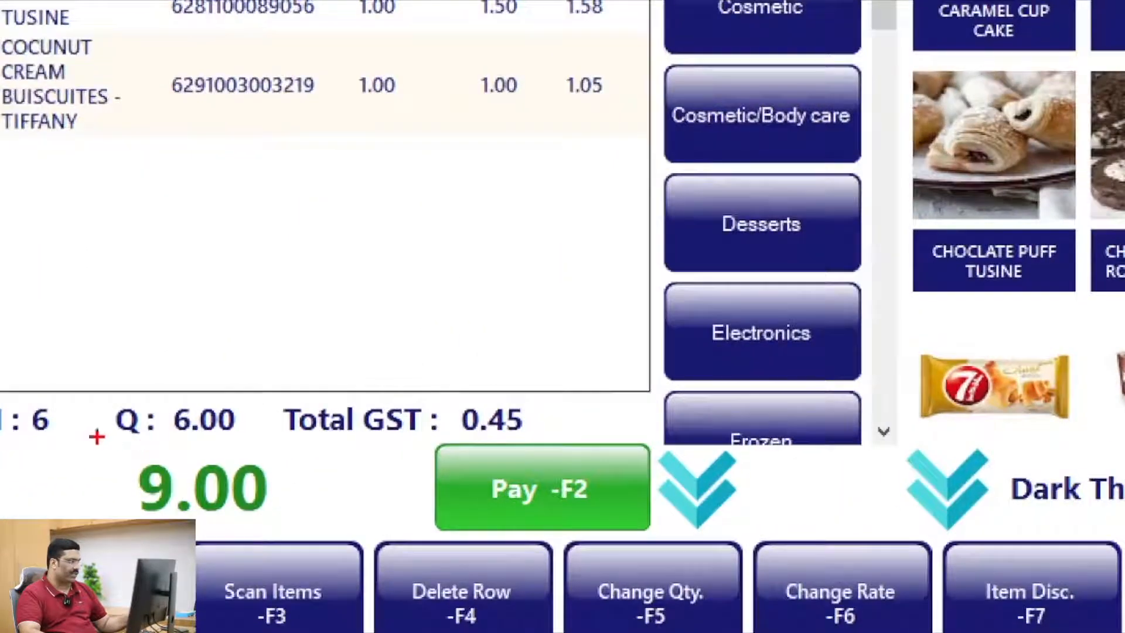
drag(96, 436, 283, 527)
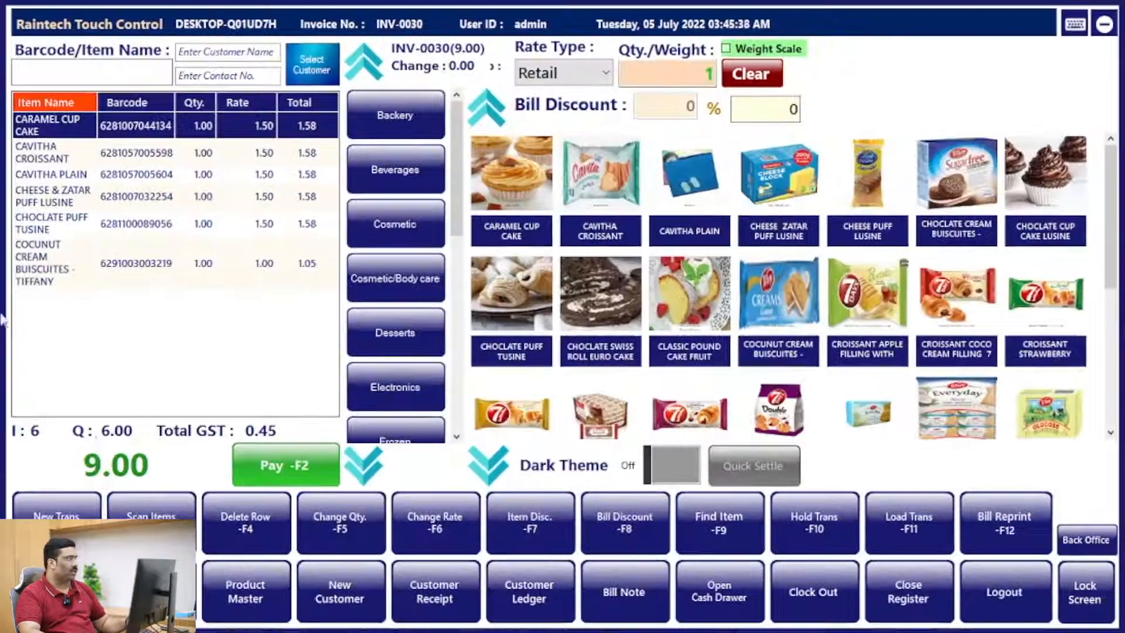
Set the rate of the coconut cream biscuits line in the reopened bill to 5
click(157, 108)
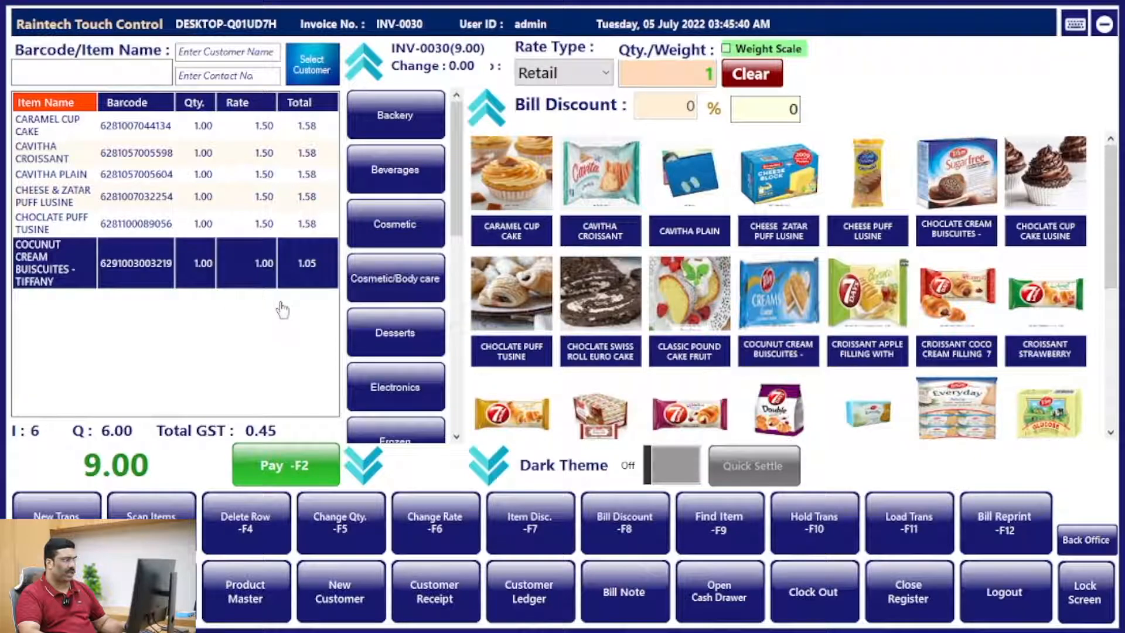
click(420, 518)
click(560, 338)
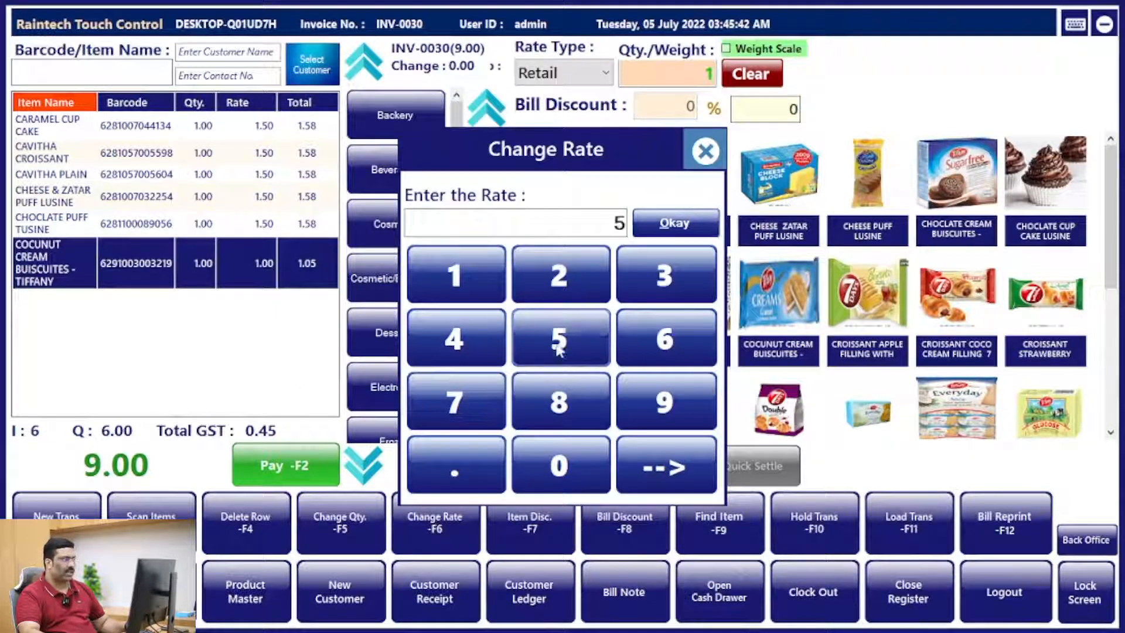
click(674, 223)
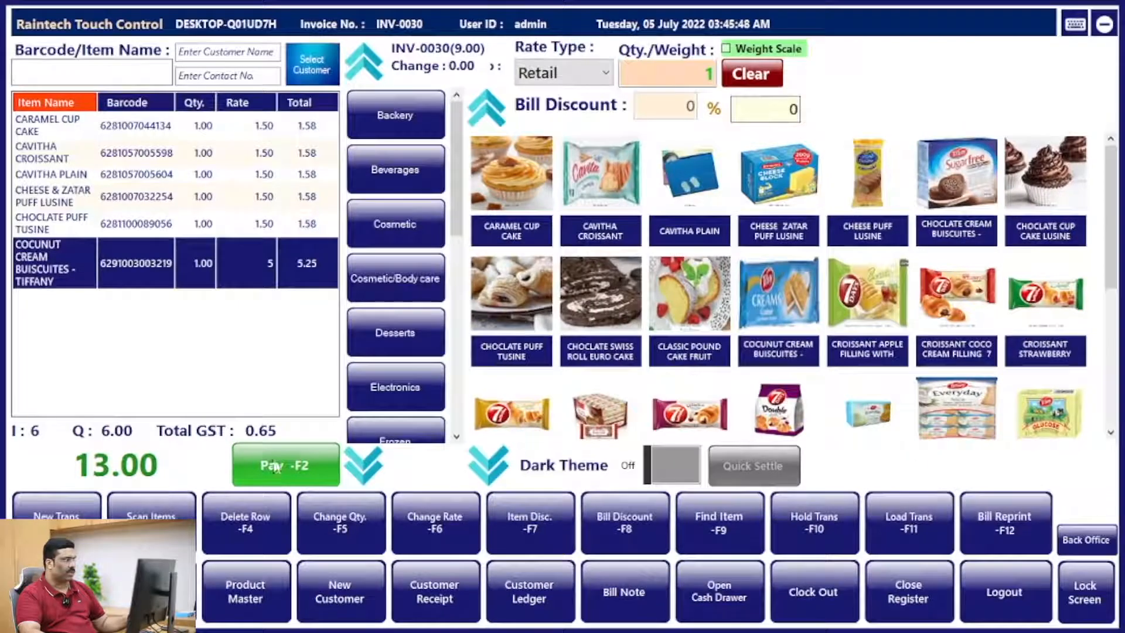
Replace the bill's recorded cash payment with a cash payment of 13, update the sale and print it in 80mm format
key(F2)
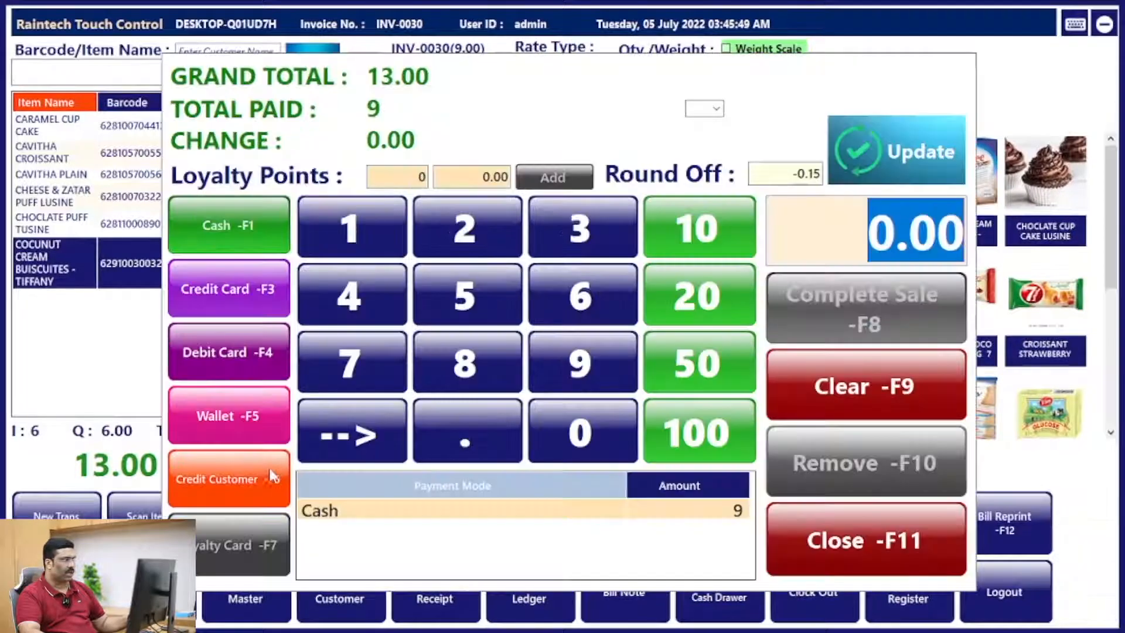
click(335, 516)
click(850, 479)
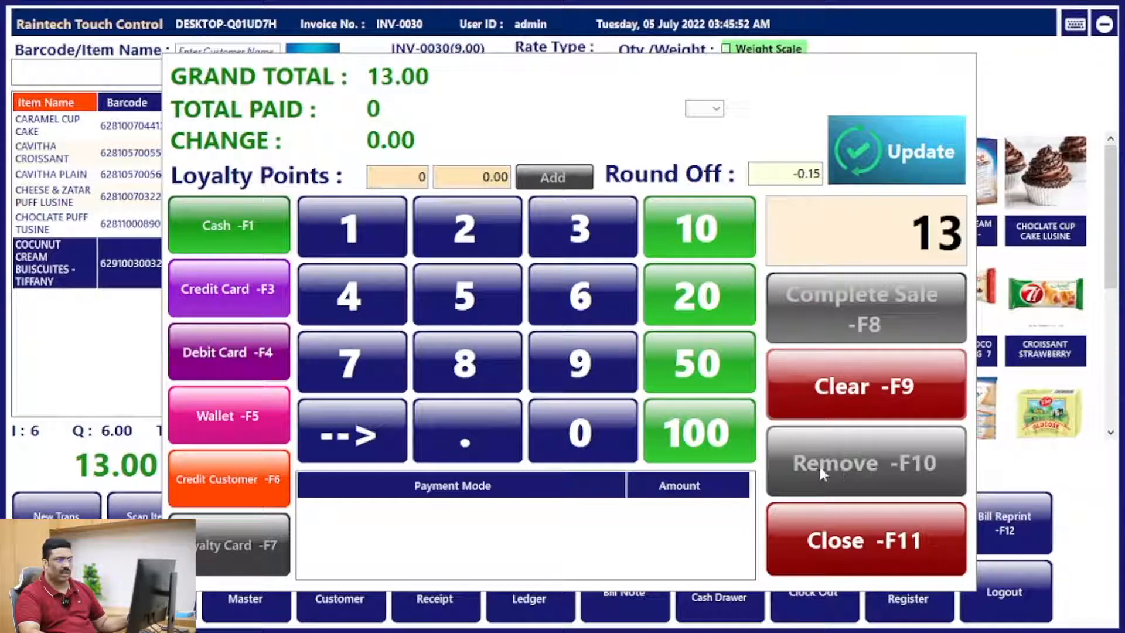
click(218, 226)
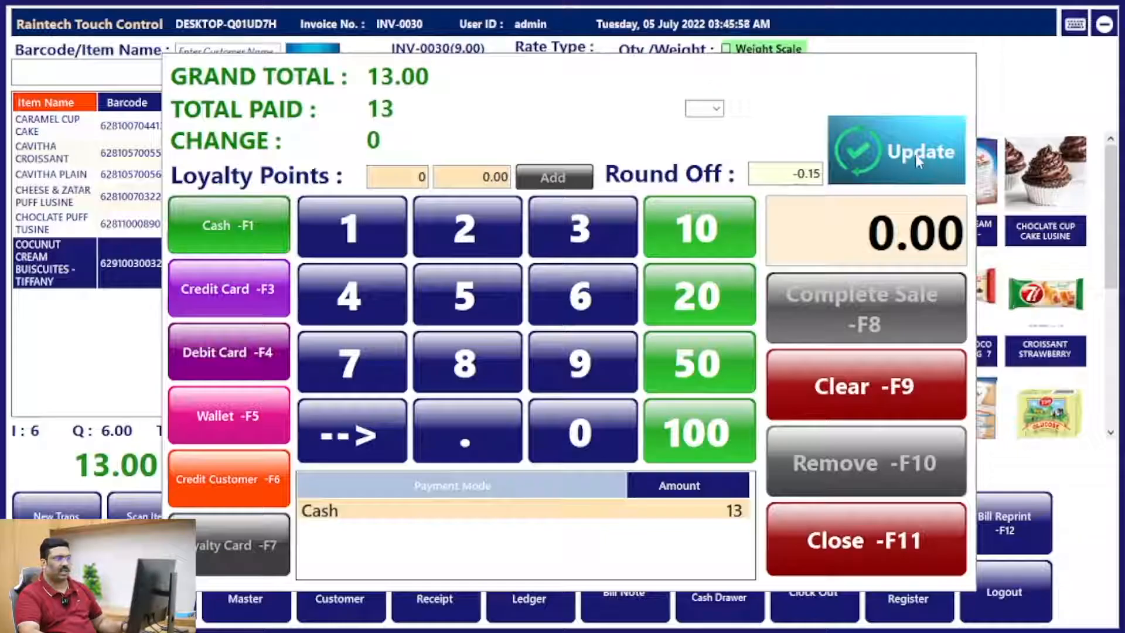
click(915, 153)
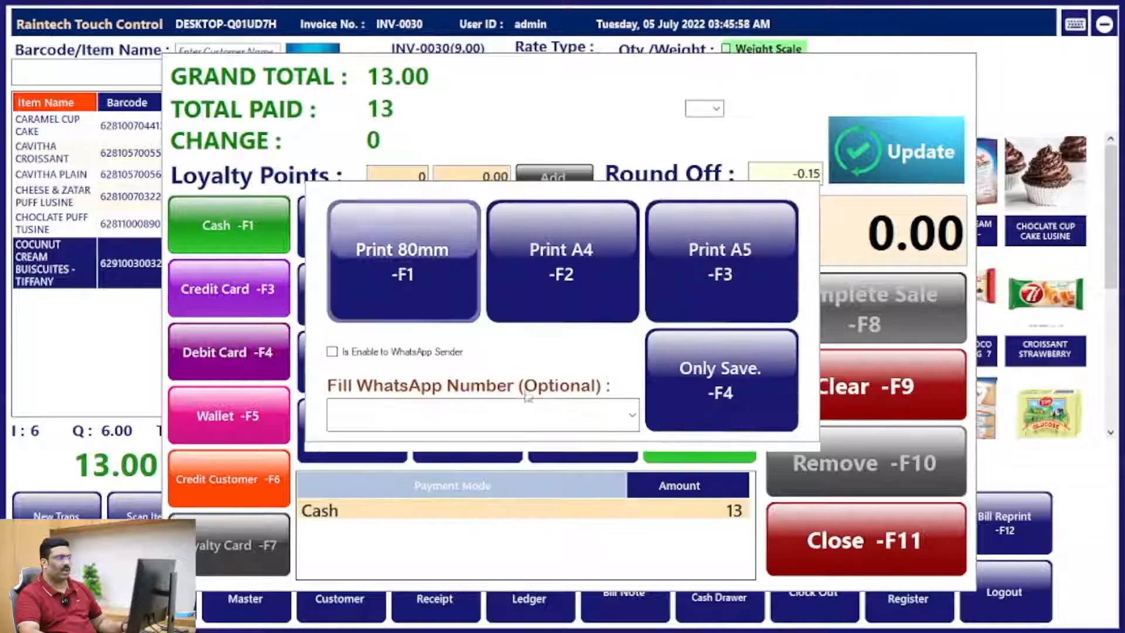
click(434, 319)
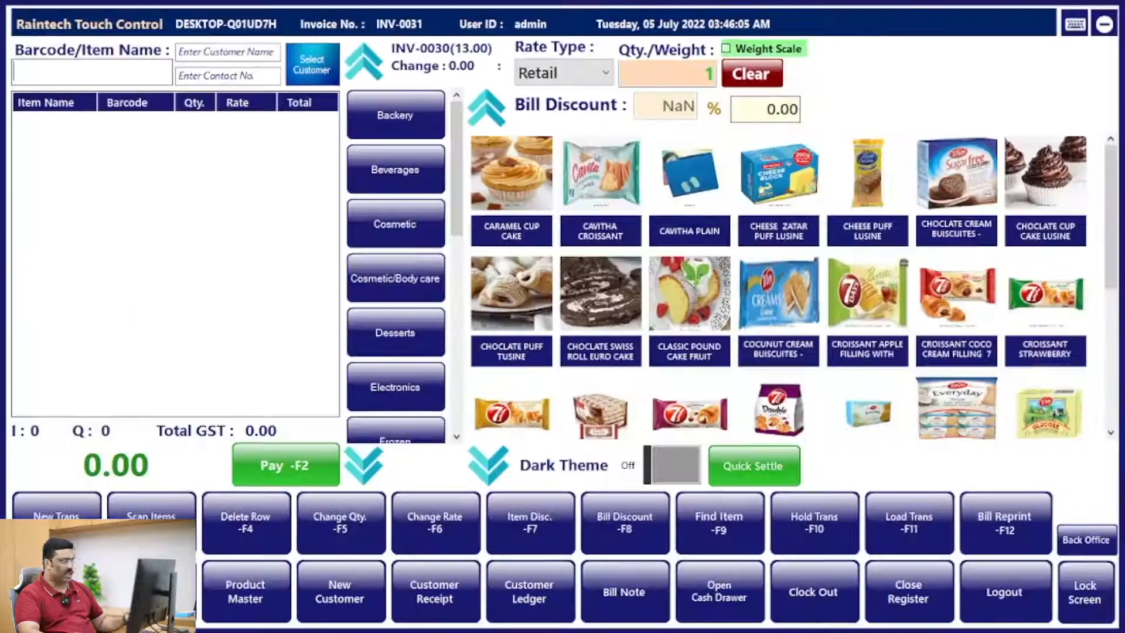
Reopen the updated latest invoice from today's sales list to review its changed rate
click(56, 591)
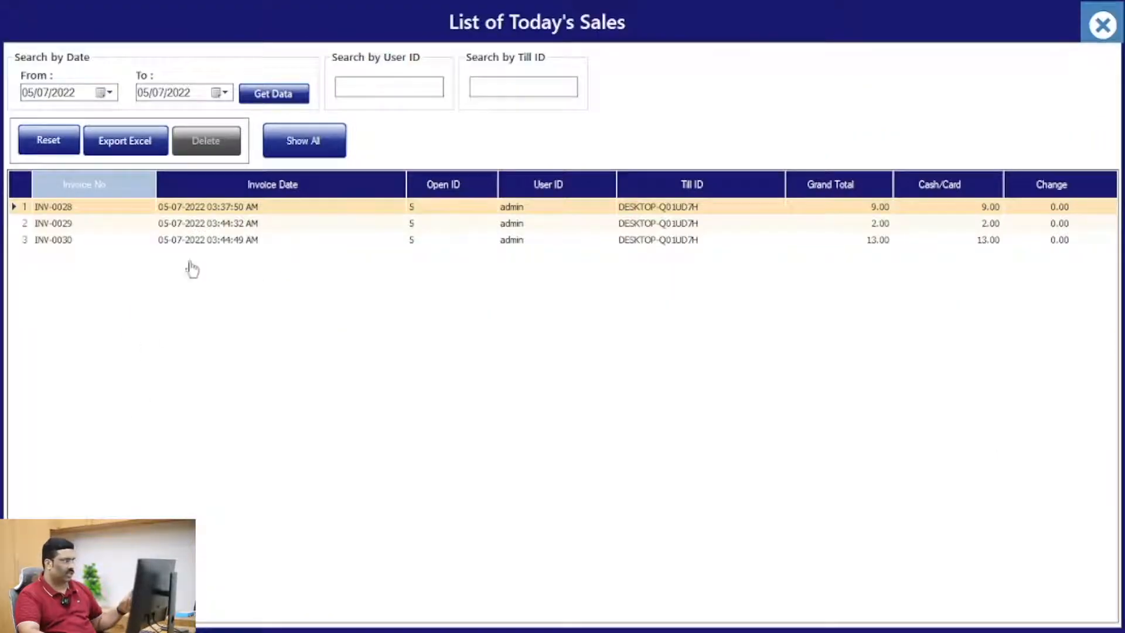
double_click(208, 240)
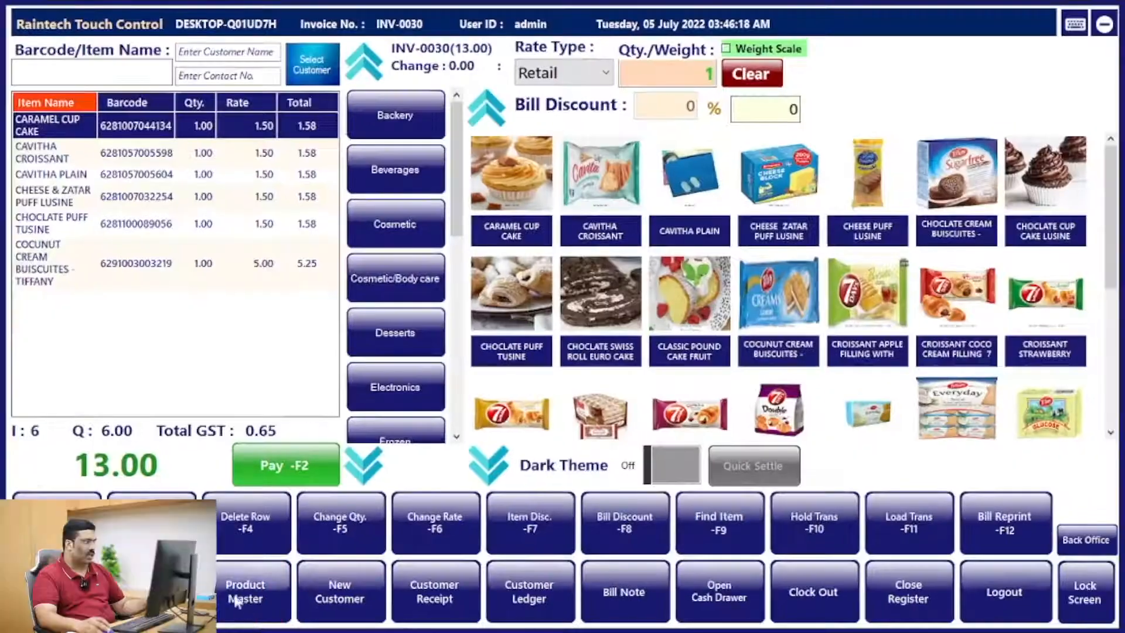
Start a new product entry named "apple mouse" and run an image search for it
click(240, 550)
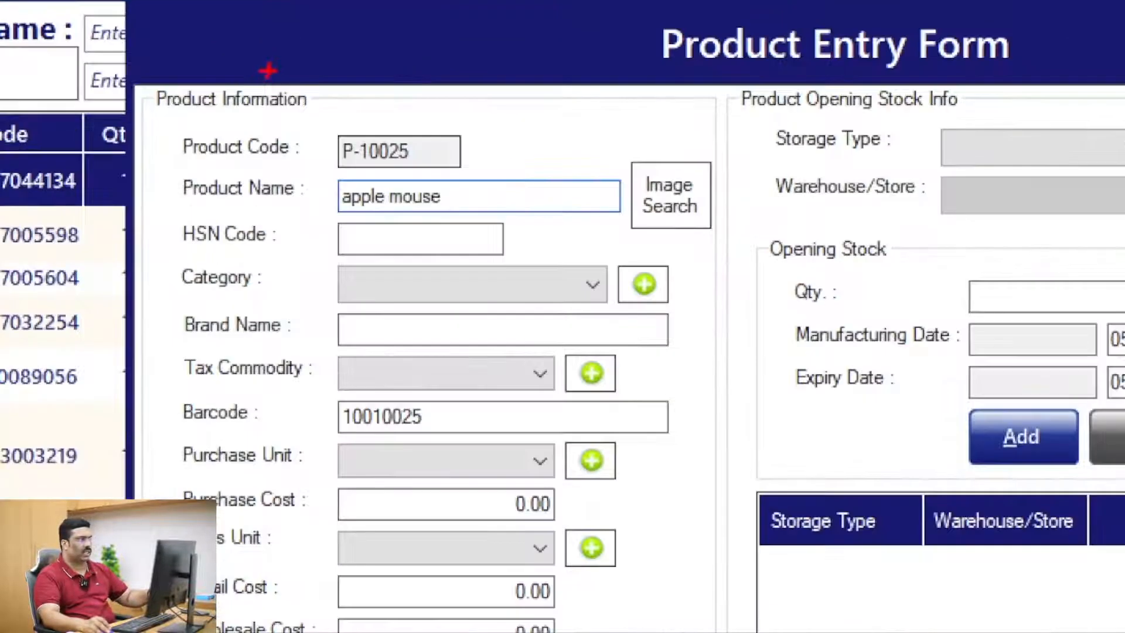
drag(272, 81, 402, 154)
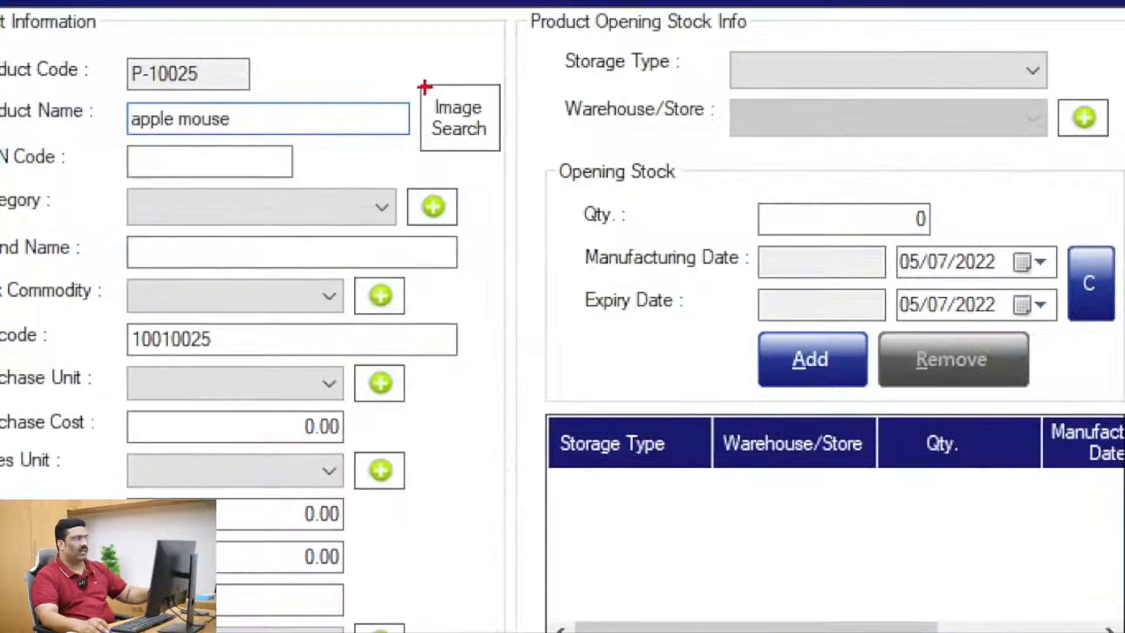
drag(451, 117, 486, 152)
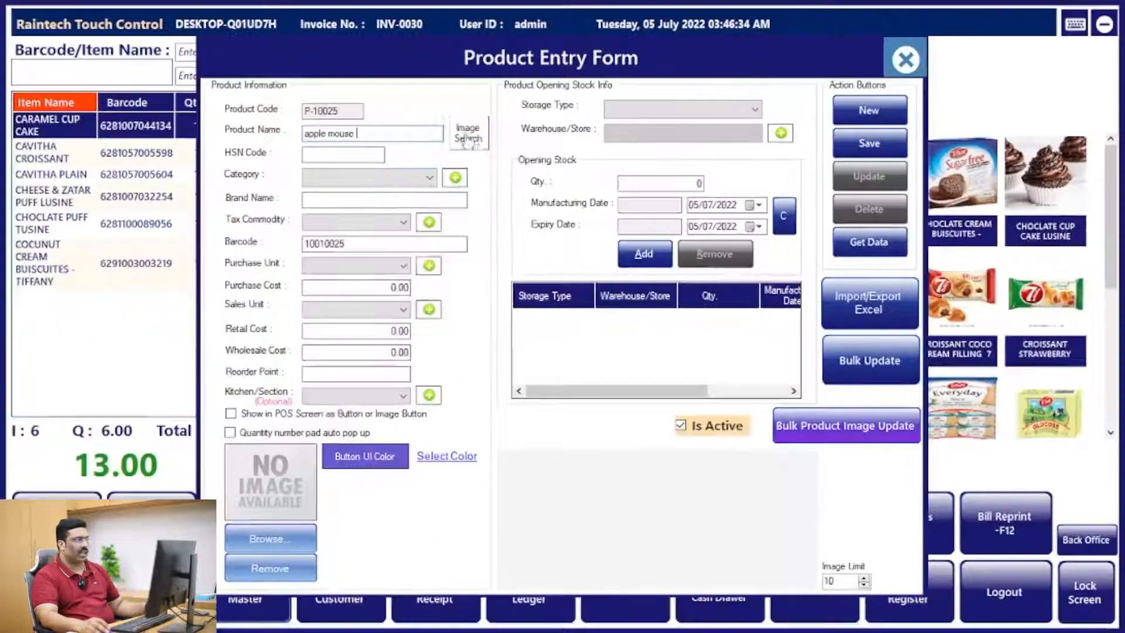
click(467, 139)
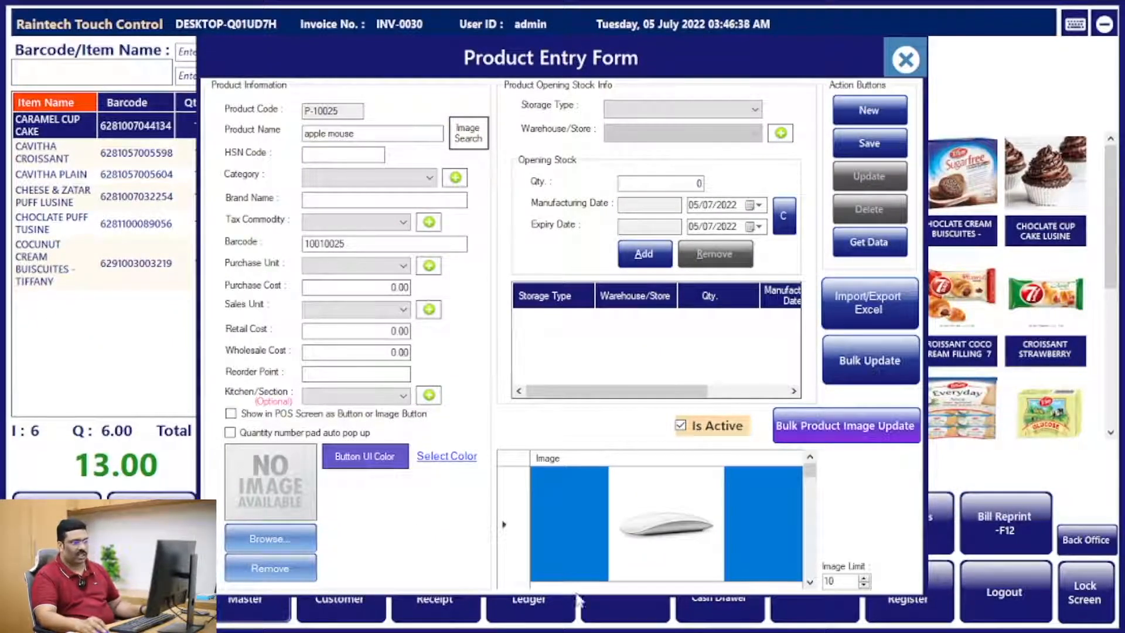
Browse the found images and assign the upright white mouse on a plain background as the product image
click(810, 581)
click(810, 582)
click(810, 582)
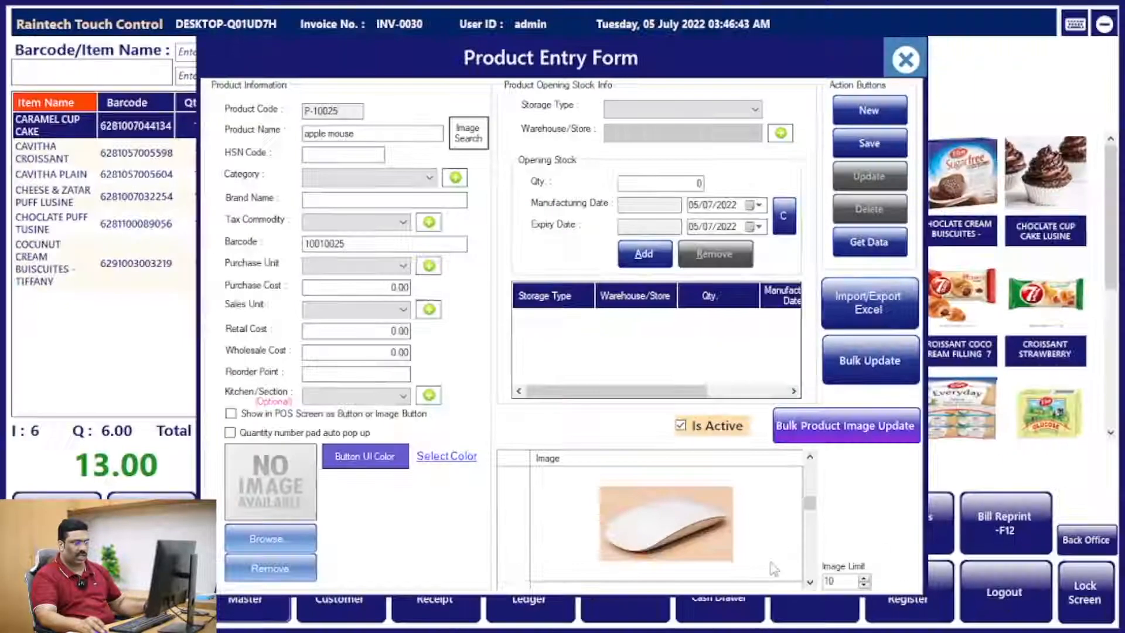
click(810, 581)
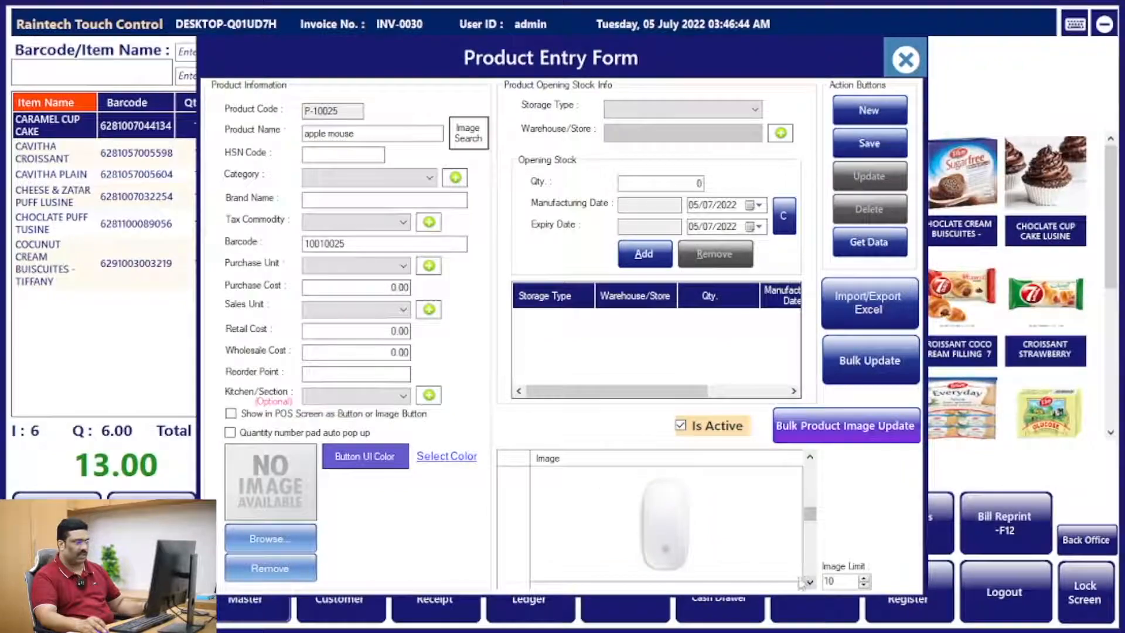
click(663, 519)
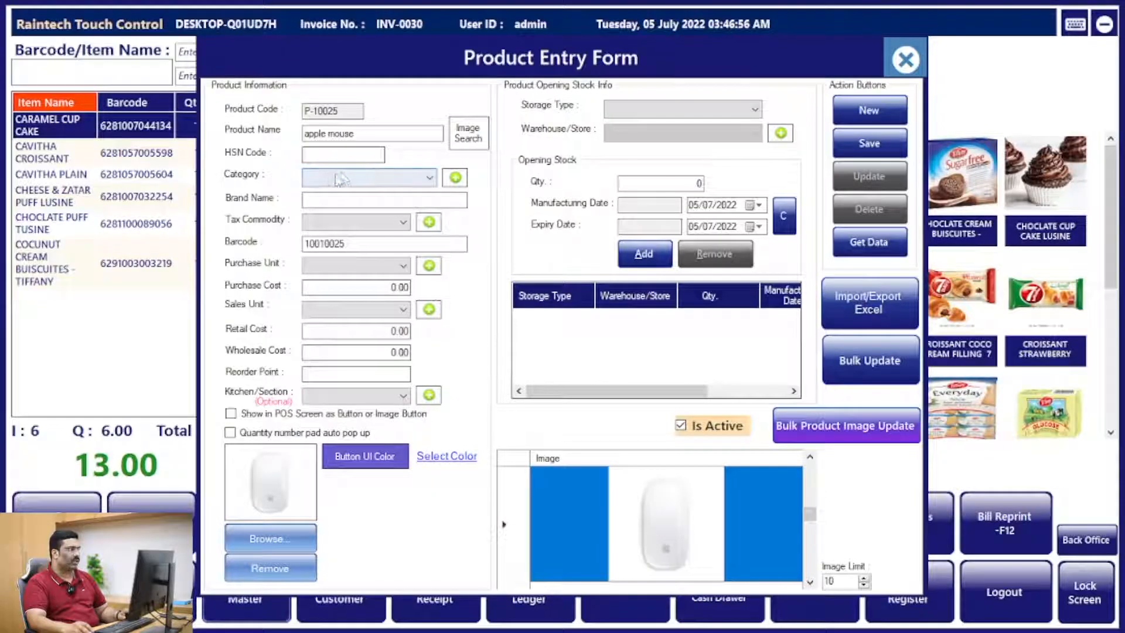
Set the product's category to Electronics, brand name to apple and tax commodity to GST (5%)
click(339, 179)
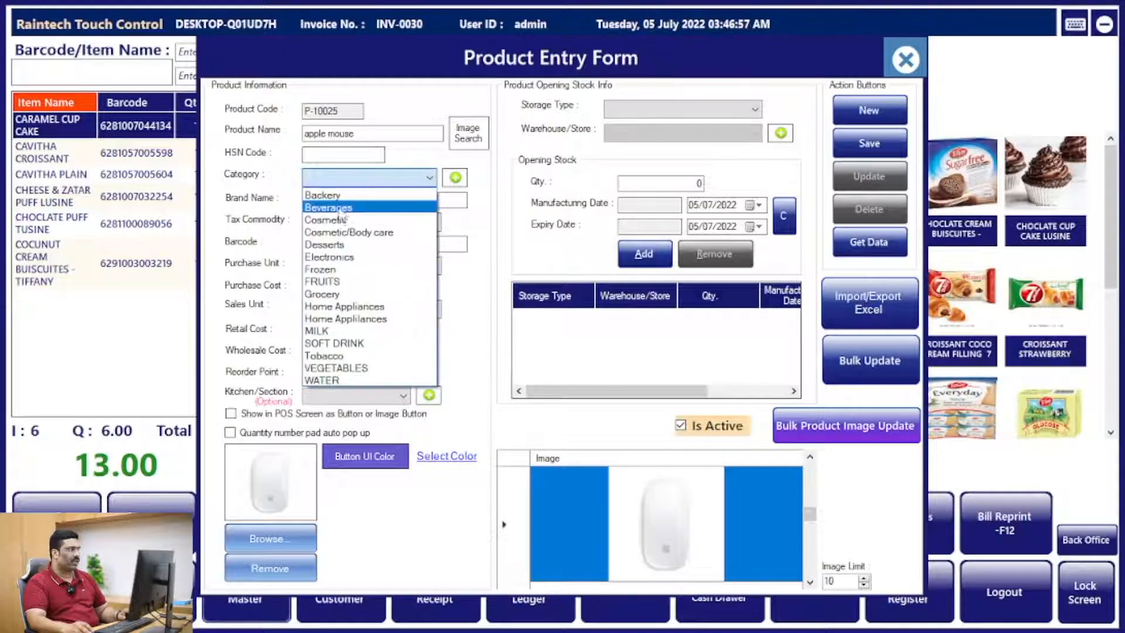
click(335, 257)
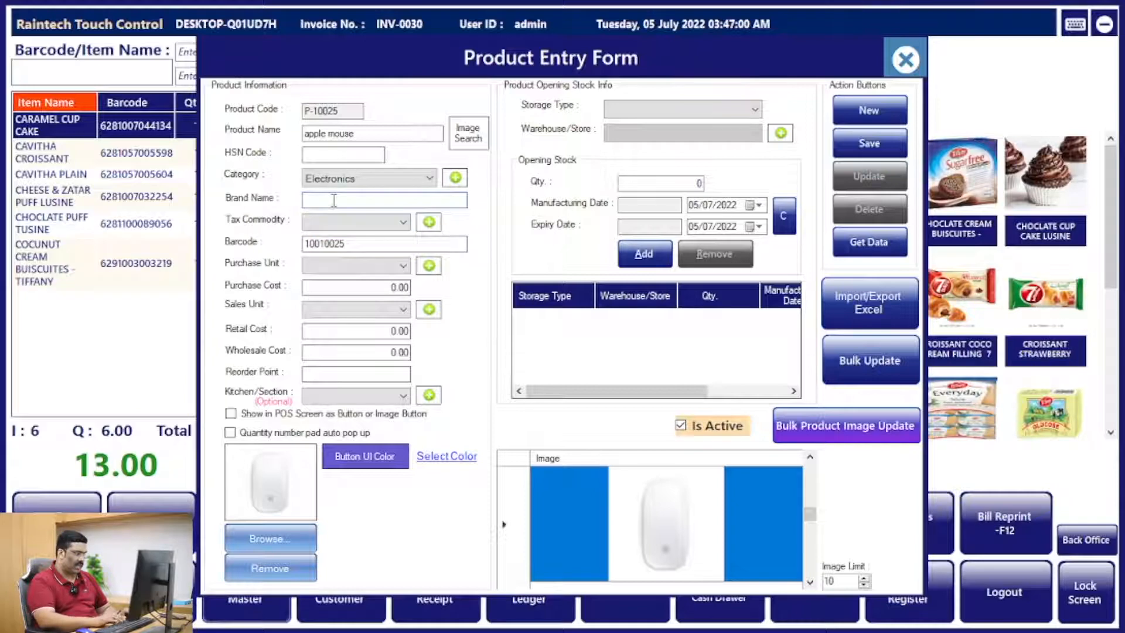
key(Tab)
click(402, 223)
click(390, 241)
Set both units to Nos, purchase cost 8000, retail cost 10000, reorder point 1 and opening quantity 10, and enable showing it on the POS screen
click(343, 265)
click(335, 291)
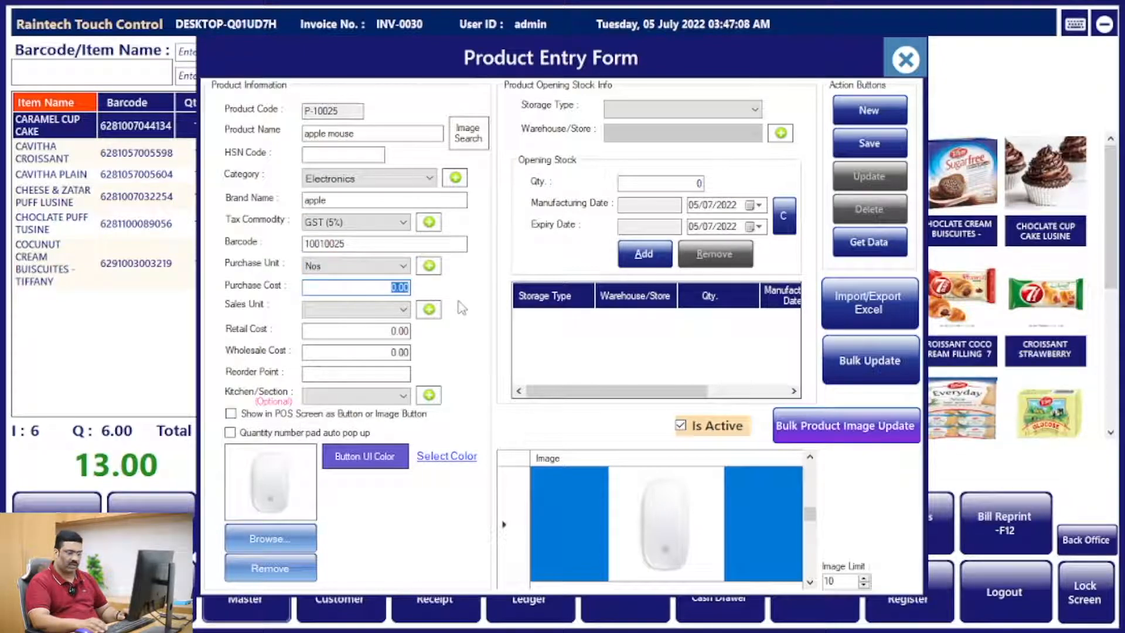
click(386, 309)
click(351, 336)
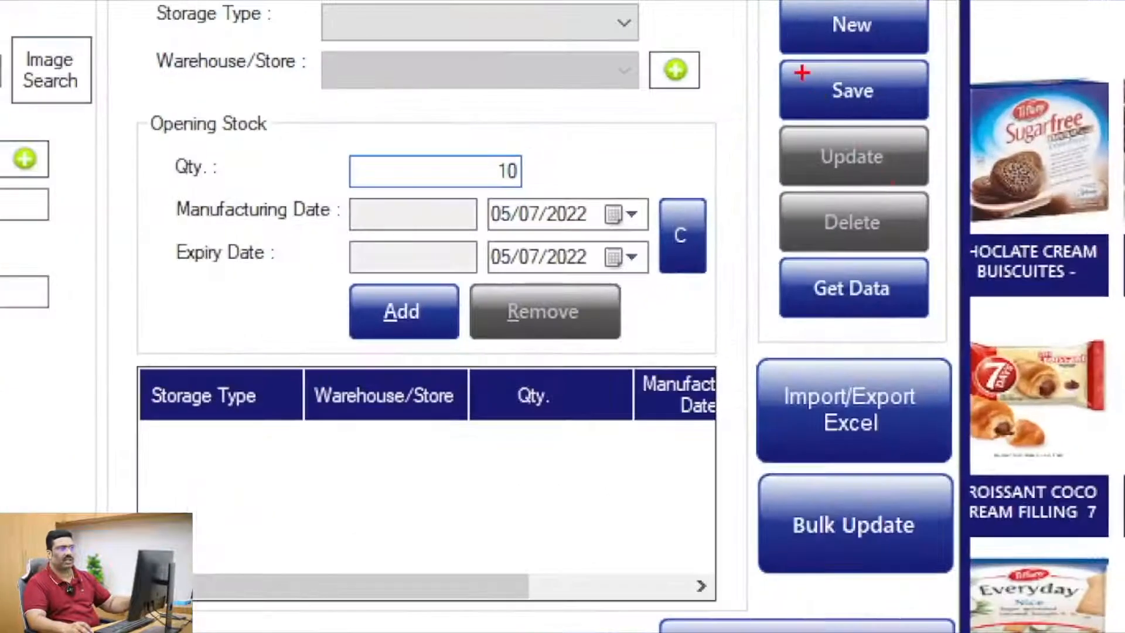
Save the apple mouse product and close the product entry form
drag(802, 73, 919, 113)
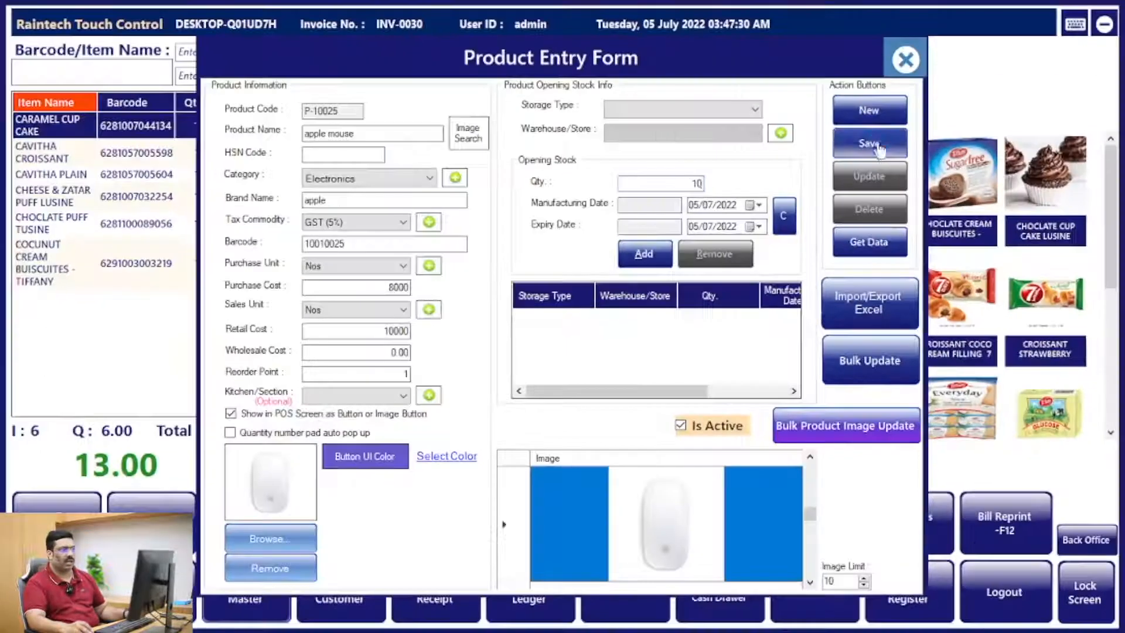
click(871, 104)
click(599, 385)
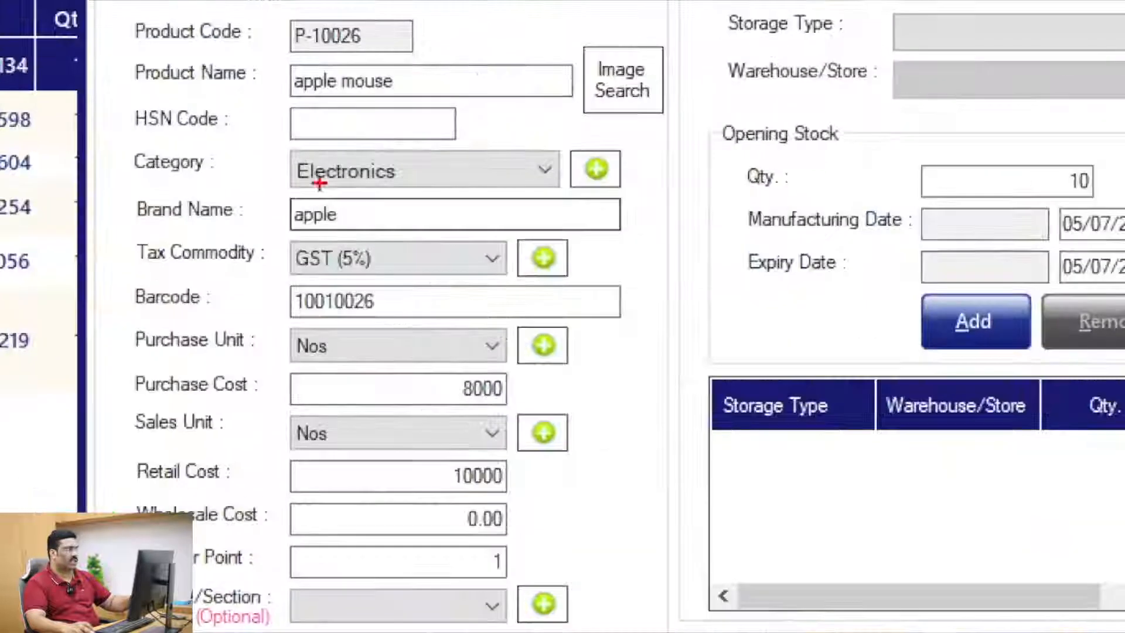
drag(291, 165, 397, 197)
click(904, 60)
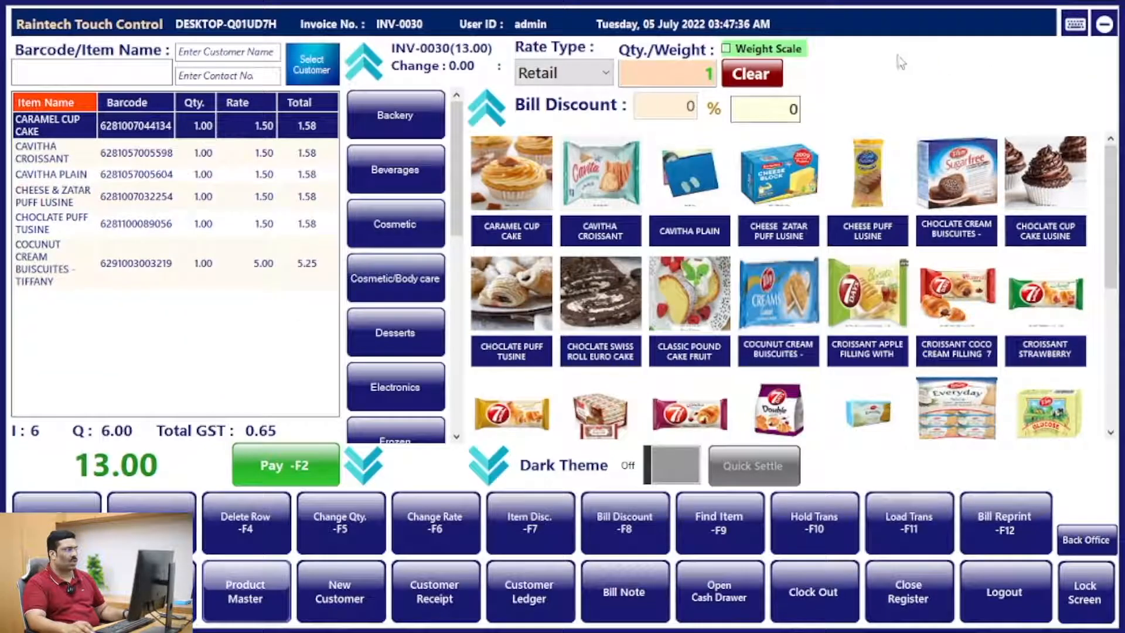
Show the Electronics category and add one apple mouse to a new transaction
click(395, 279)
click(395, 382)
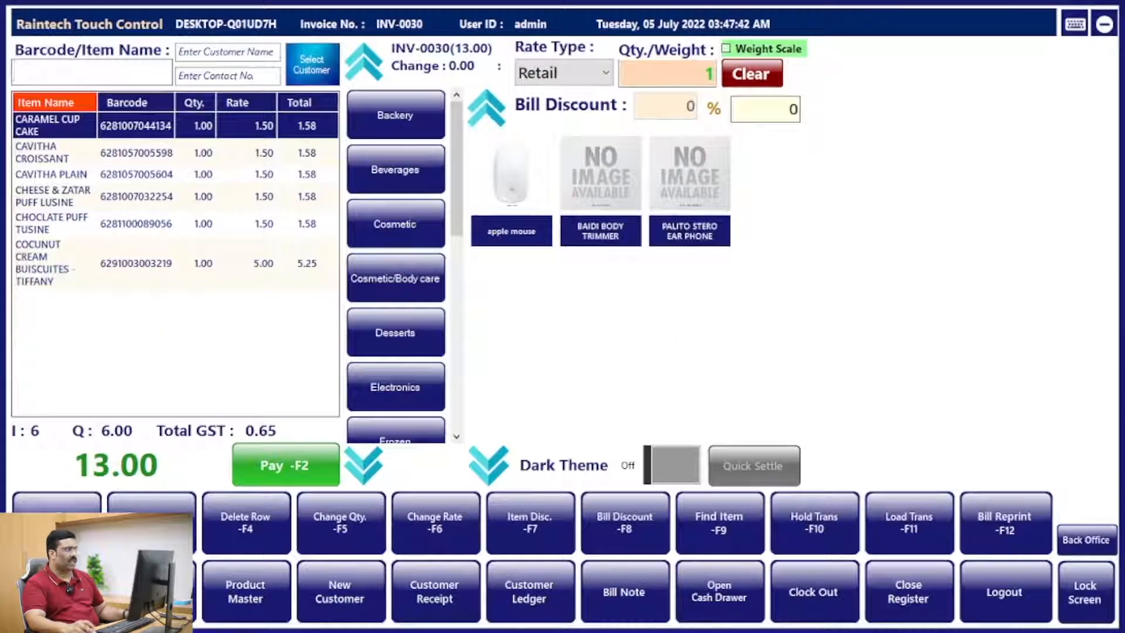
click(491, 185)
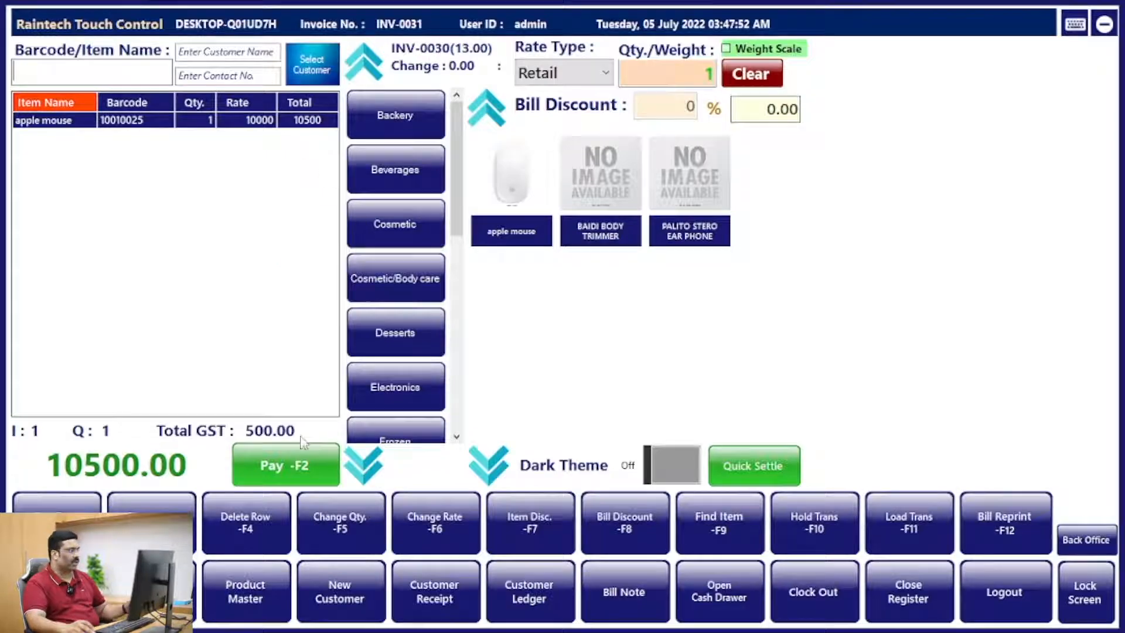
Pay the apple mouse bill in cash and complete the sale with an 80mm print
click(293, 466)
click(251, 230)
click(358, 279)
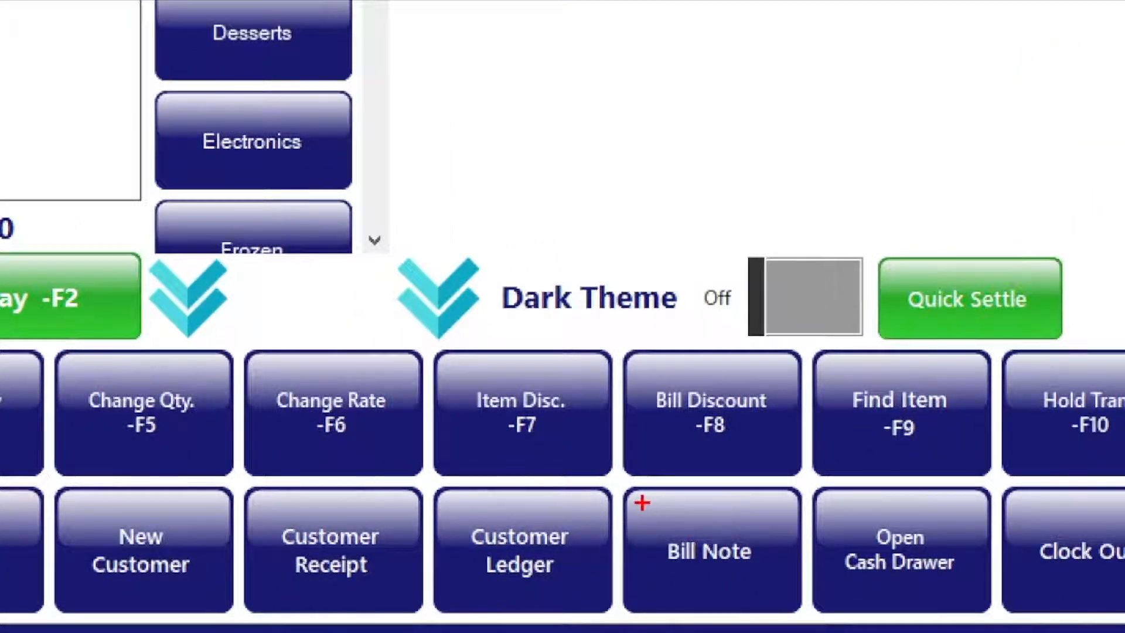
drag(642, 502, 856, 630)
drag(438, 499, 573, 618)
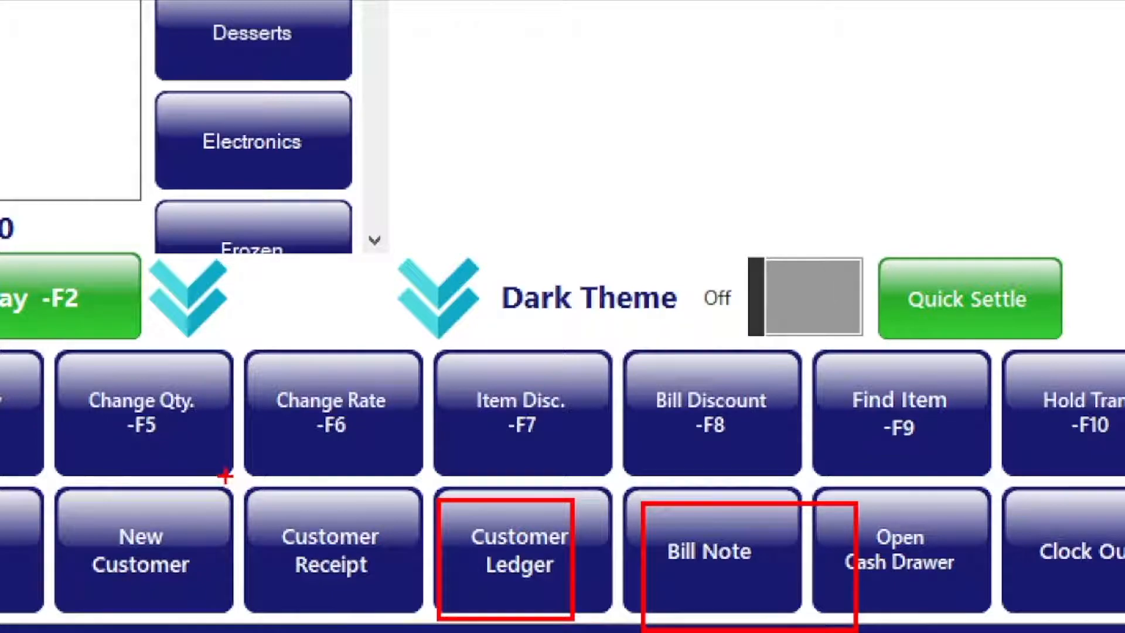
drag(225, 476, 394, 620)
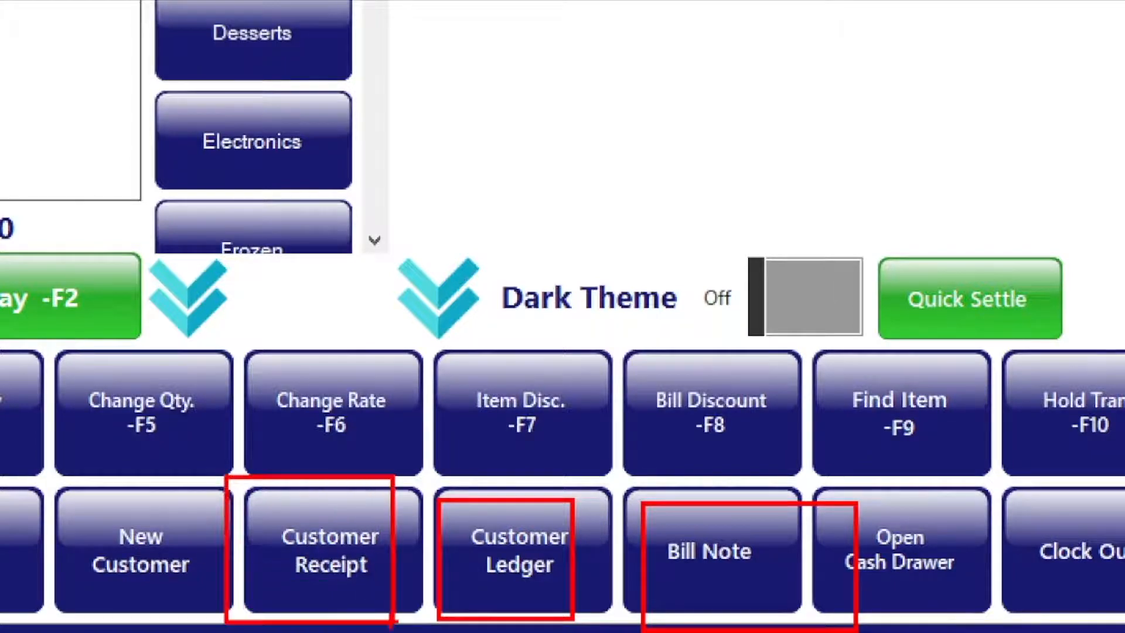